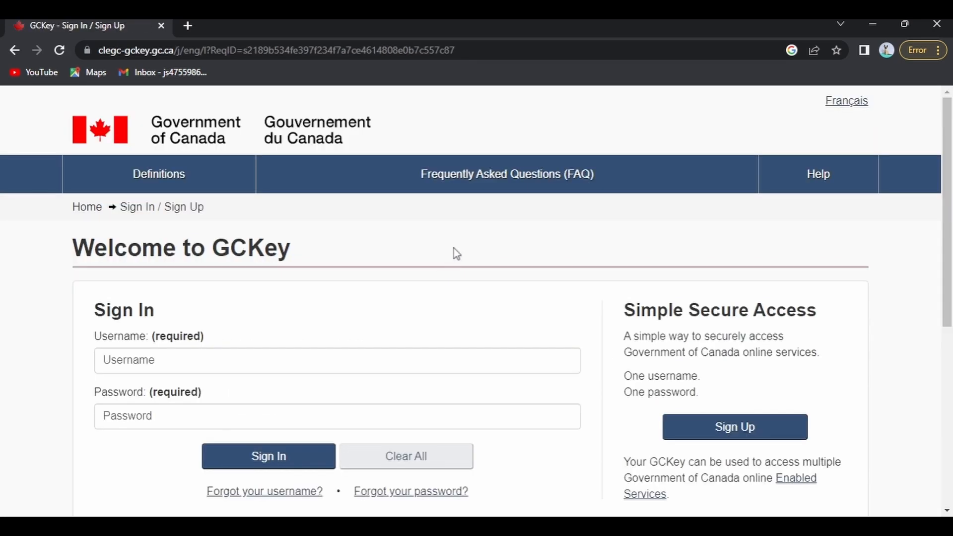
# From the IRCC account home page, start an application to come to Canada
pyautogui.scroll(-3, 454, 251)
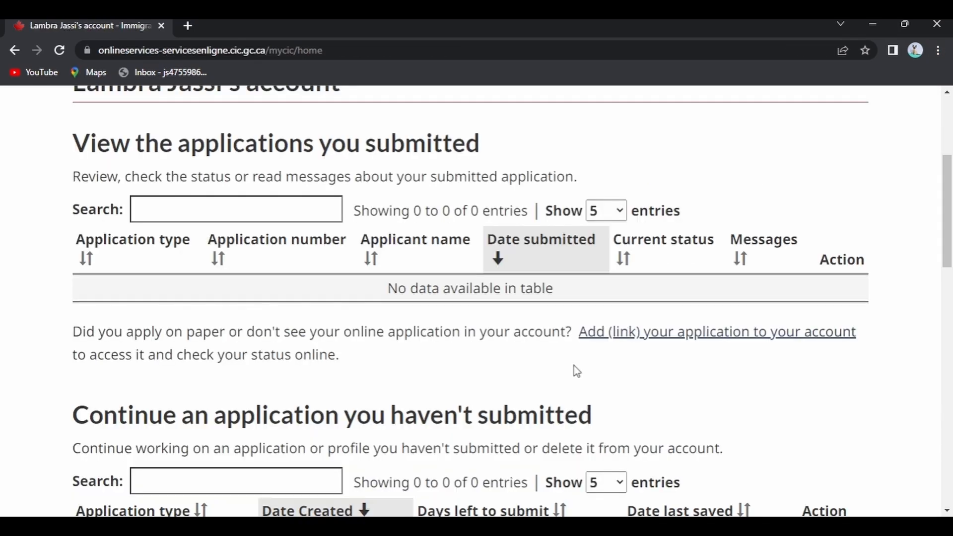
pyautogui.scroll(-3, 574, 371)
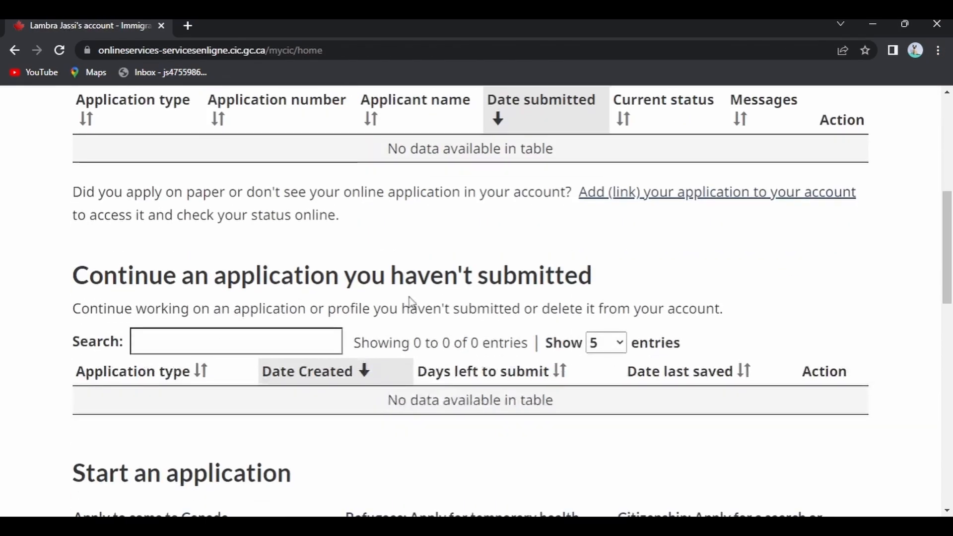
pyautogui.scroll(-5, 276, 215)
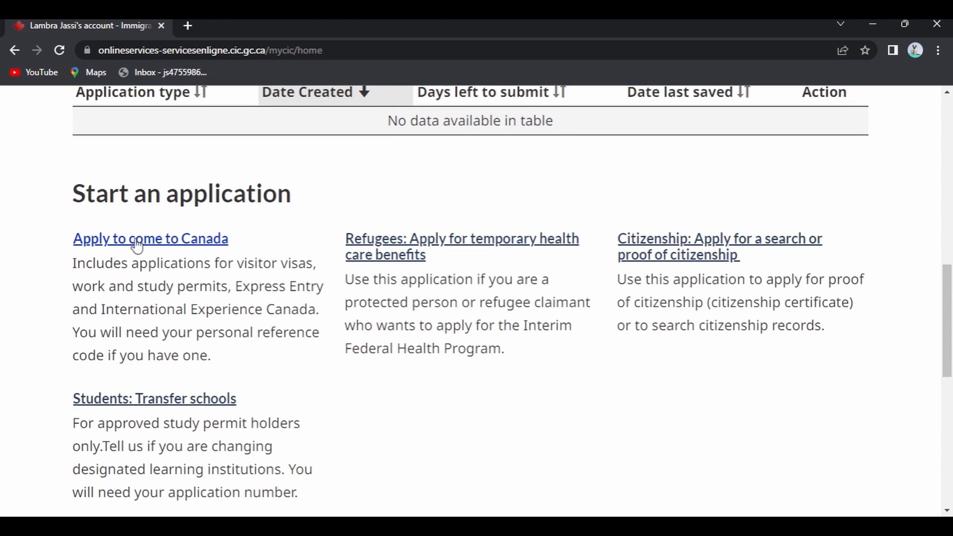
pyautogui.click(137, 241)
pyautogui.scroll(-5, 254, 256)
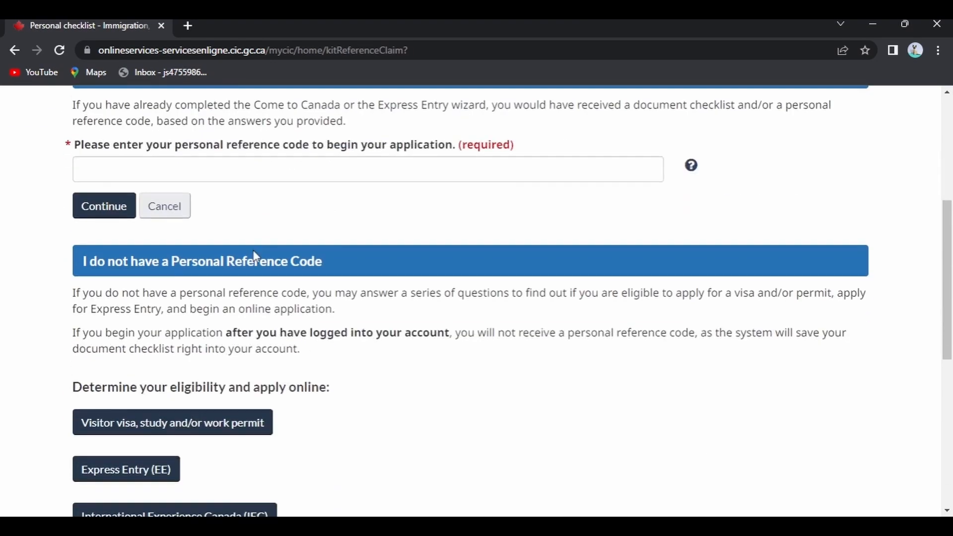
pyautogui.scroll(-1, 254, 255)
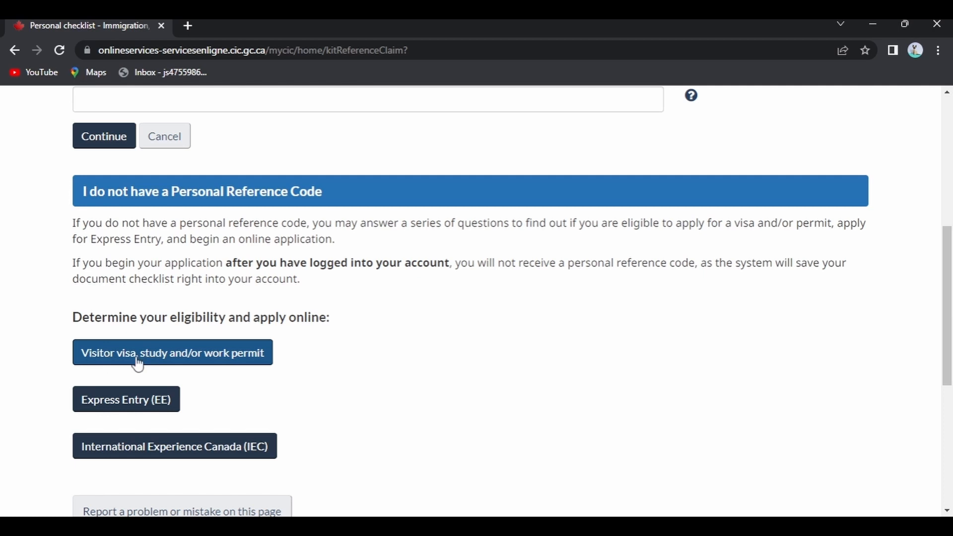
# Start the visitor visa, study or work permit questionnaire with purpose Work, staying temporarily more than 6 months
pyautogui.click(206, 356)
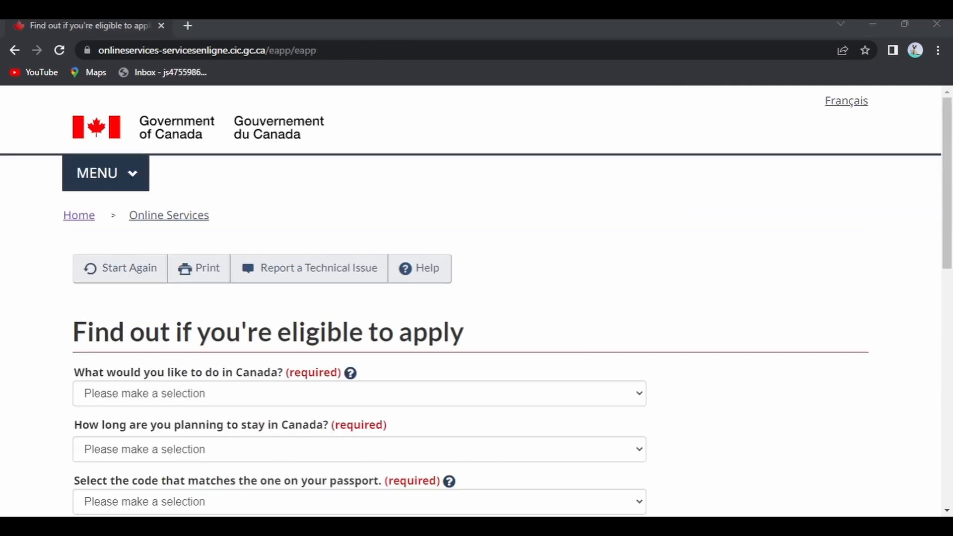
pyautogui.scroll(-1, 207, 356)
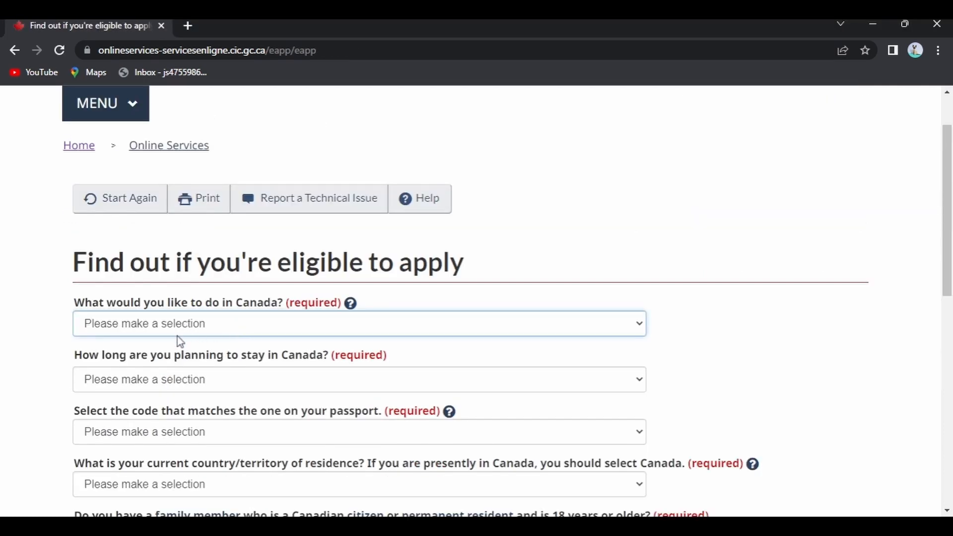
pyautogui.click(132, 397)
pyautogui.scroll(-1, 173, 314)
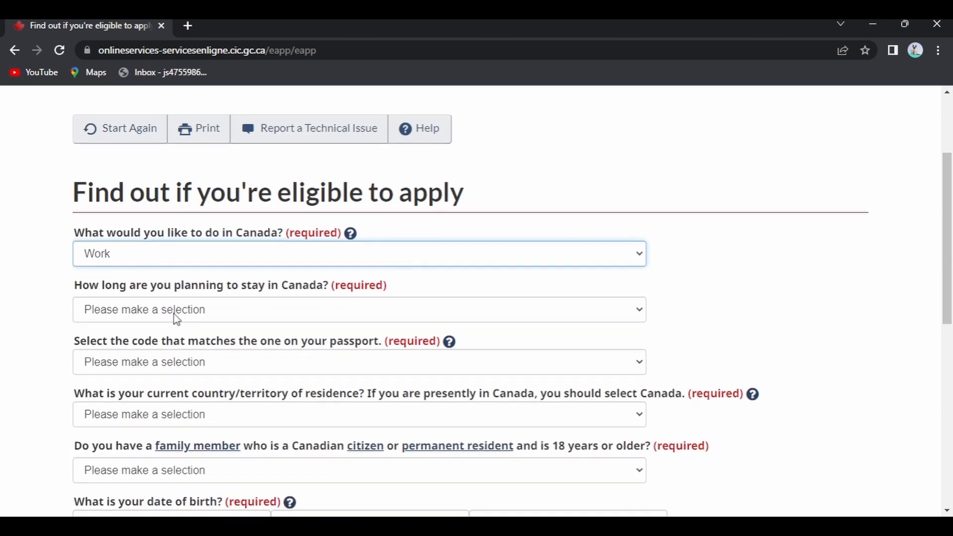
pyautogui.click(308, 310)
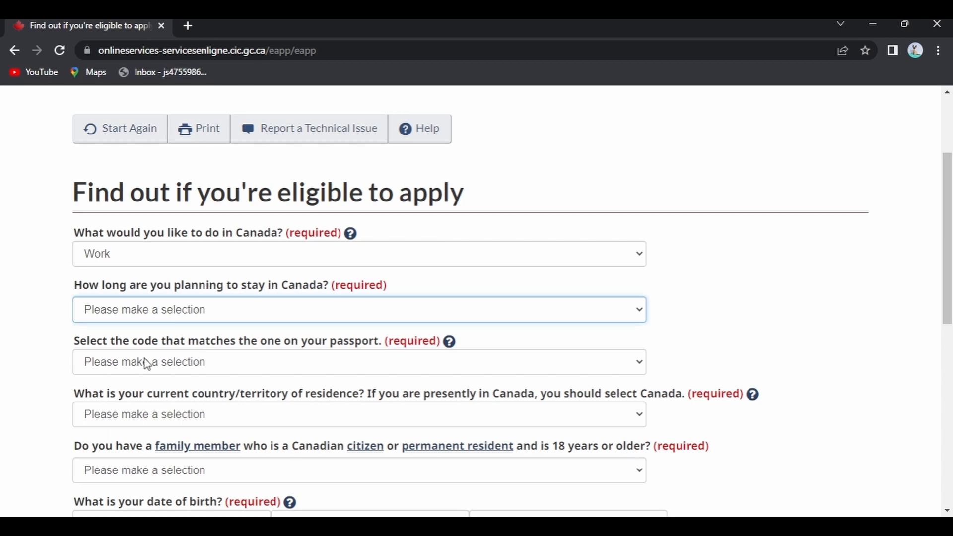
pyautogui.click(257, 362)
pyautogui.scroll(-3, 281, 323)
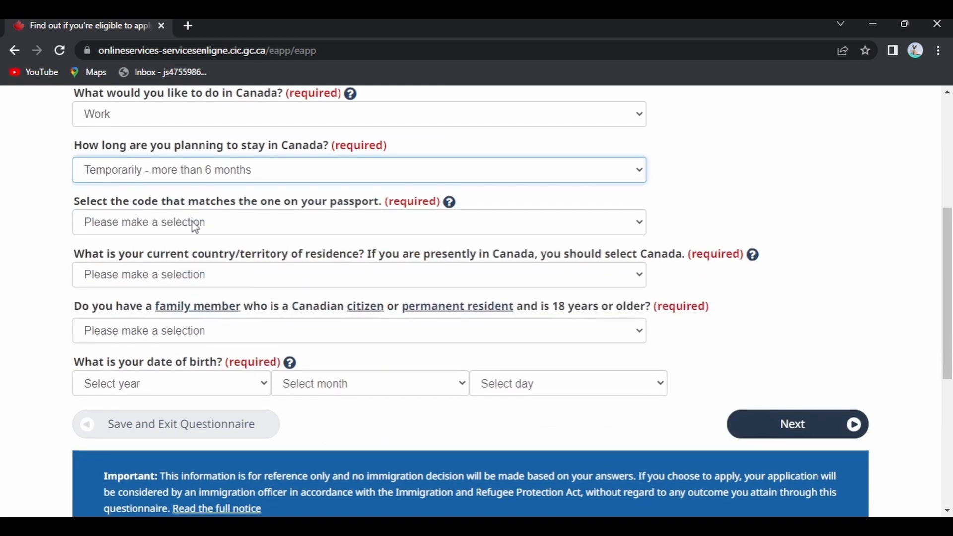
# Enter passport code IND, residence Canada, No family member and date of birth, then submit
pyautogui.click(333, 227)
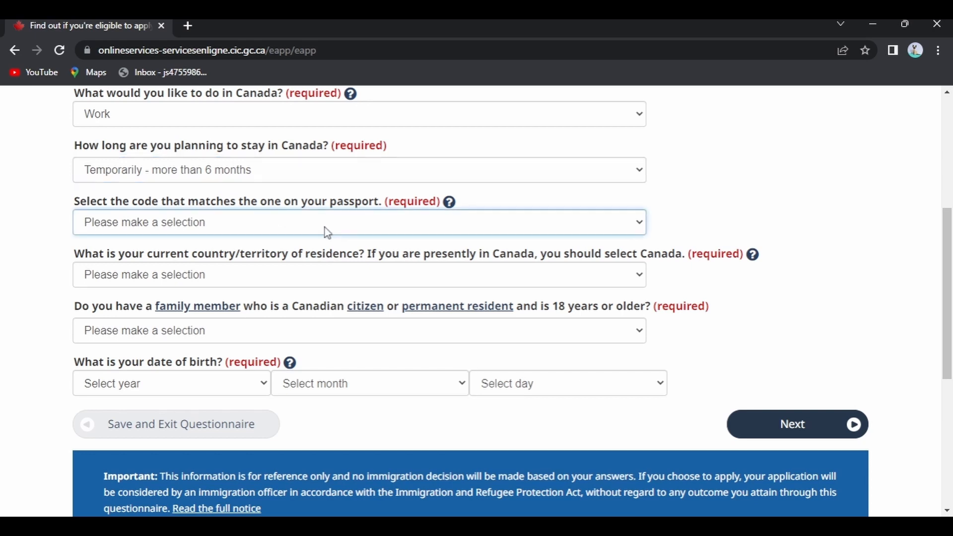
pyautogui.write('ind')
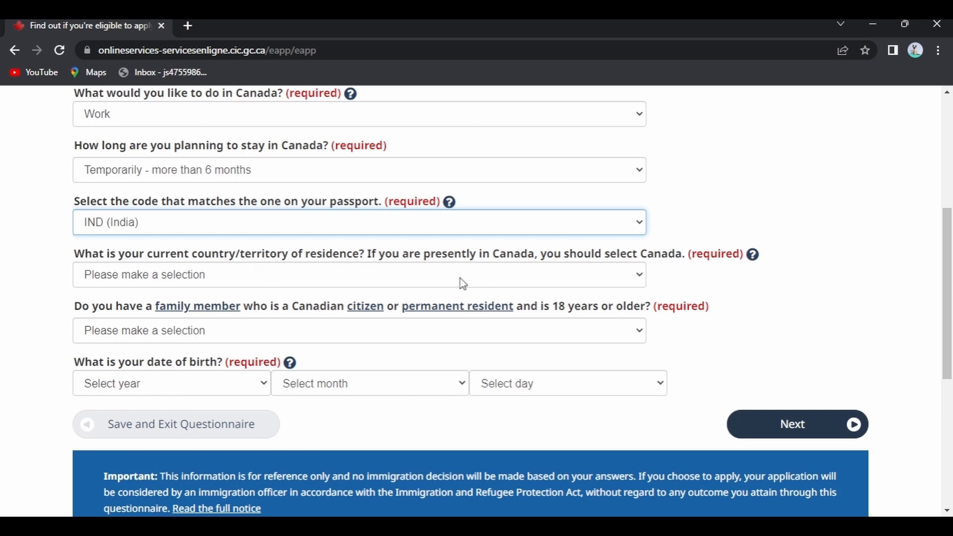
pyautogui.press('Tab')
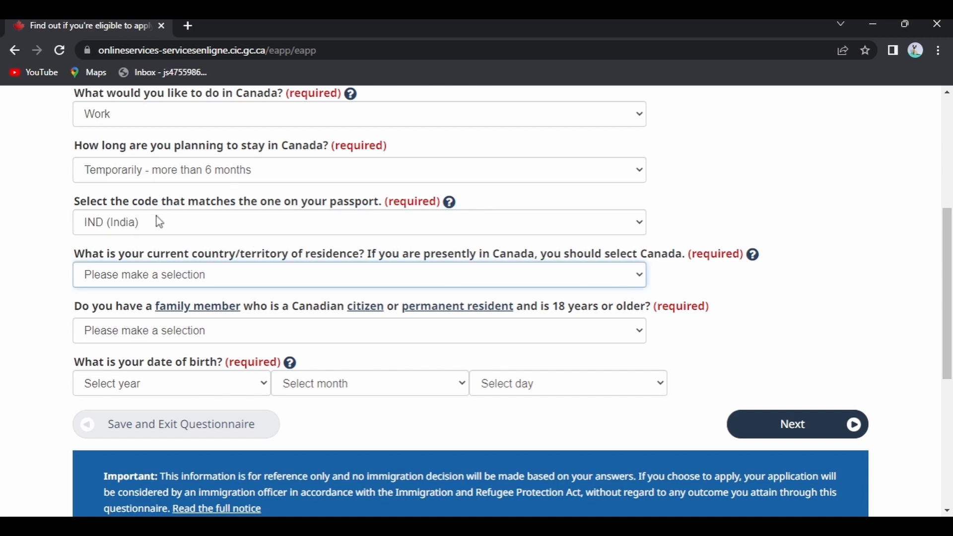
pyautogui.write('canada')
pyautogui.scroll(-2, 122, 254)
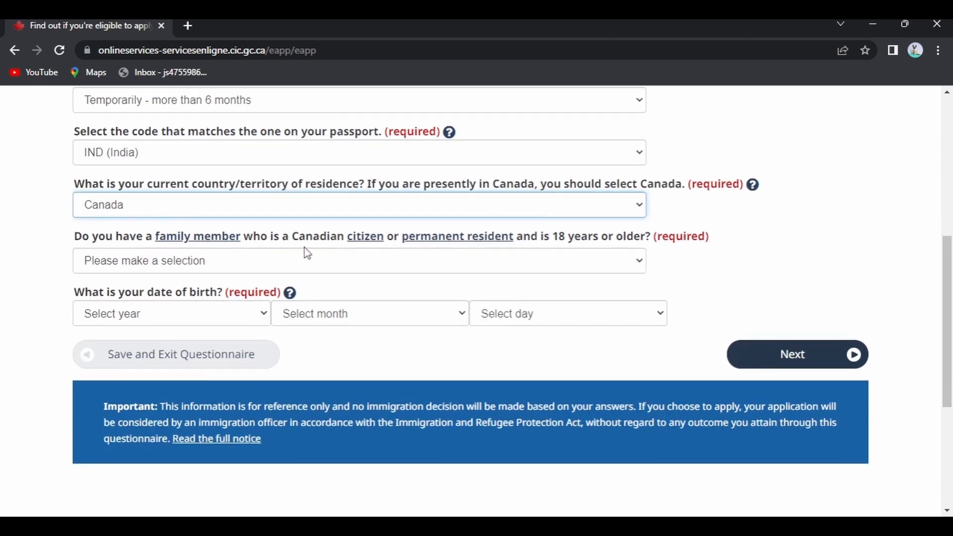
pyautogui.press('Tab')
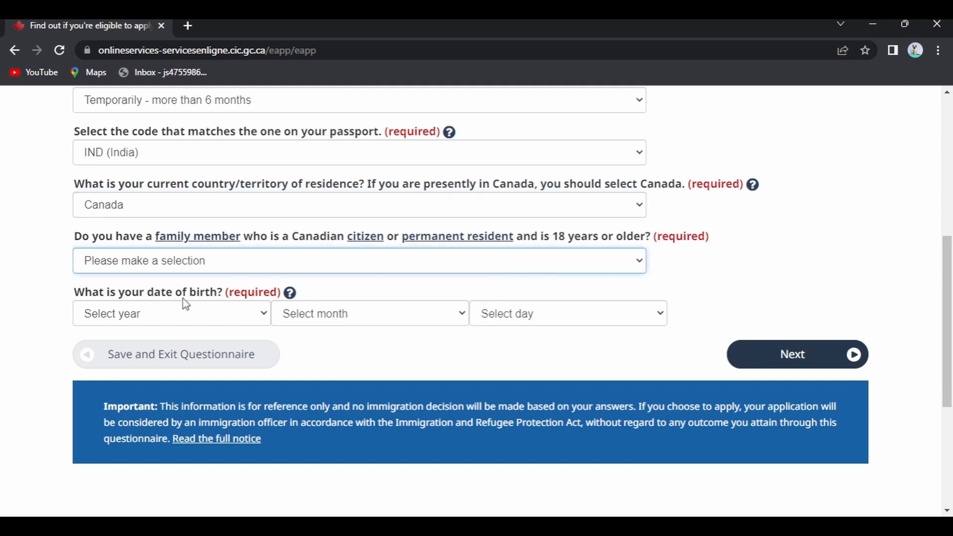
pyautogui.write('n')
pyautogui.press('Tab')
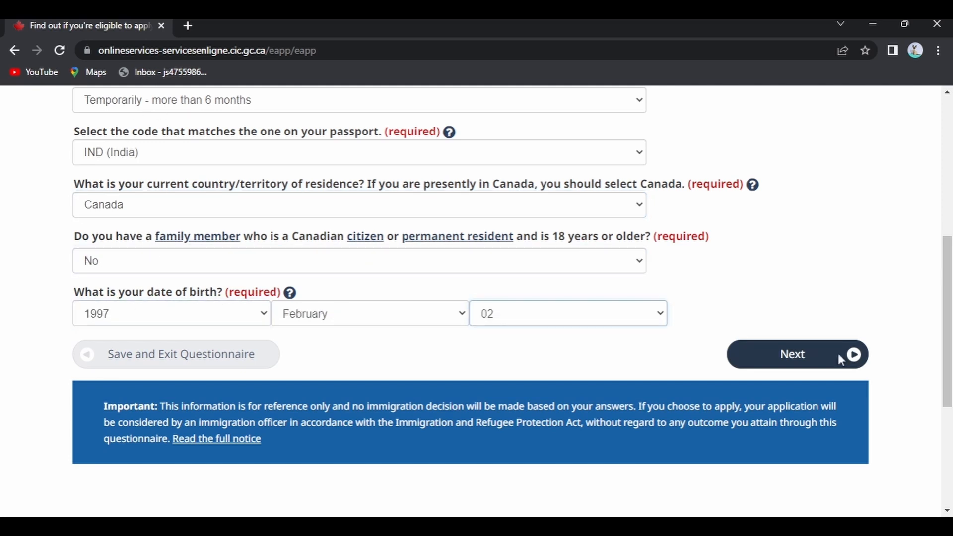
pyautogui.click(838, 354)
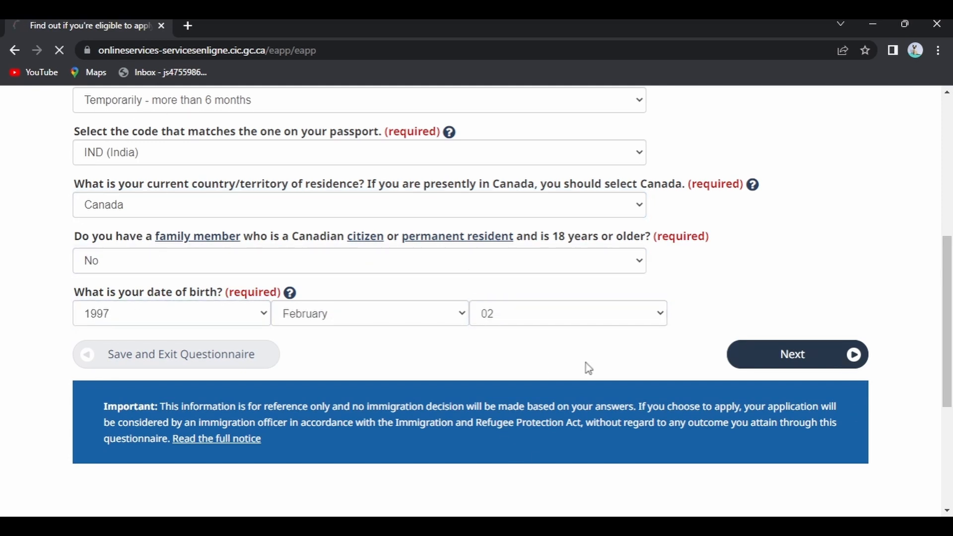
pyautogui.scroll(-1, 415, 292)
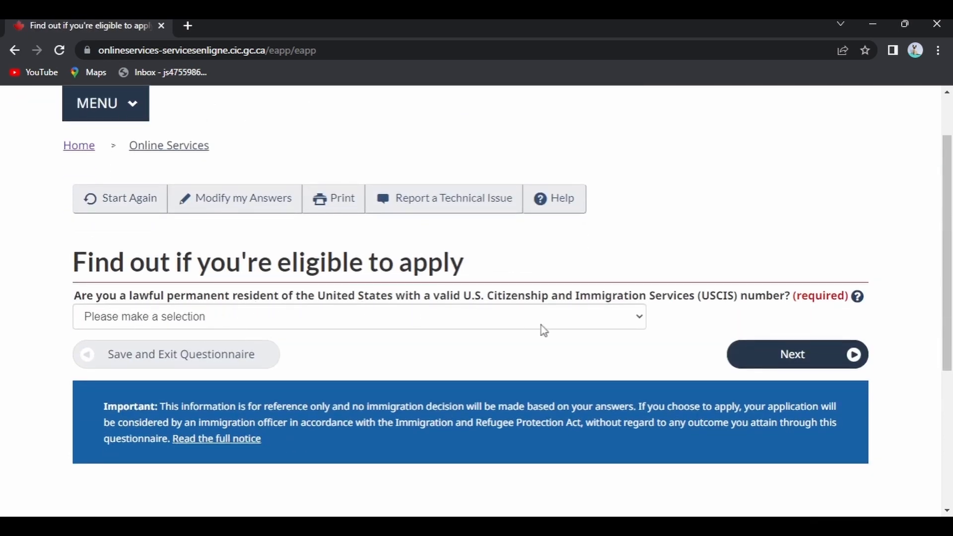
# Answer No to US permanent residency, Student for current status, and No to on-campus work
pyautogui.click(637, 320)
pyautogui.click(331, 365)
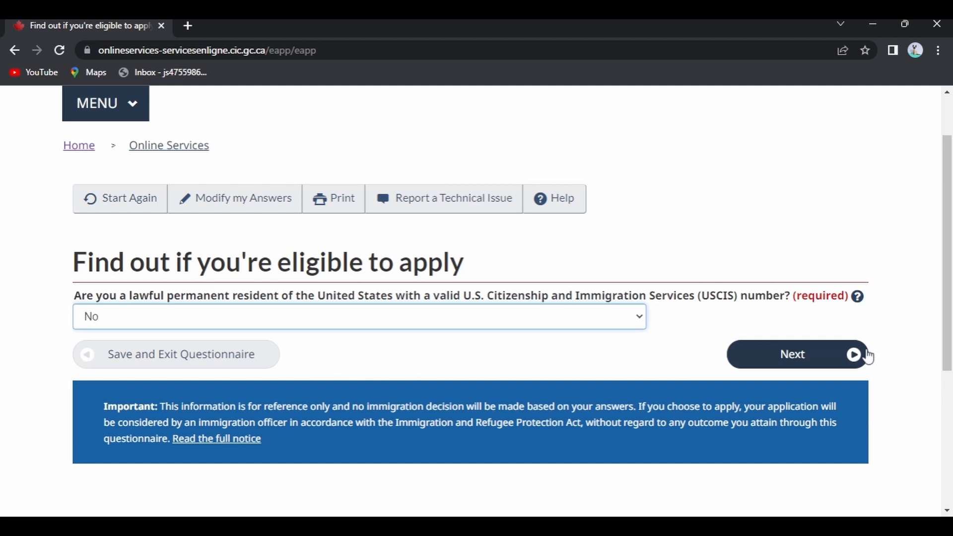
pyautogui.click(855, 355)
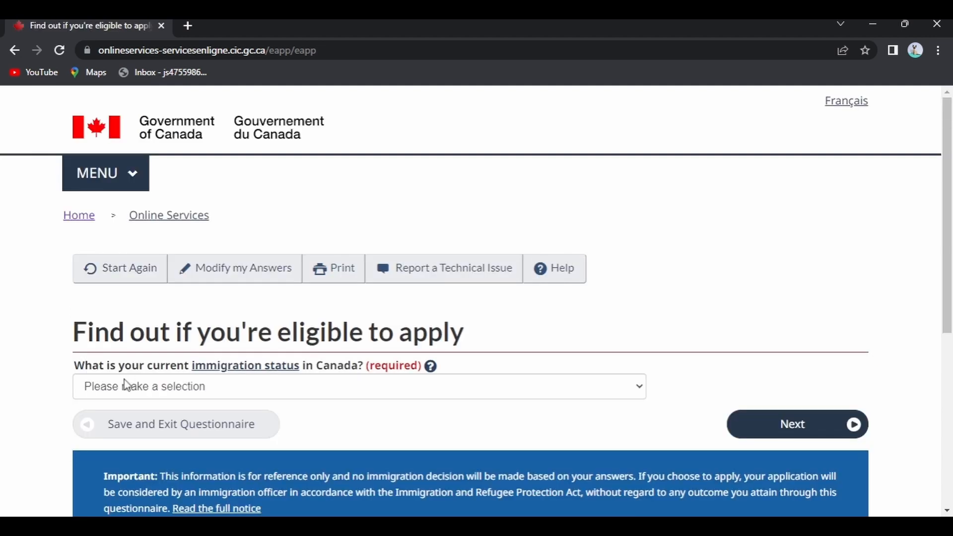
pyautogui.scroll(-1, 163, 343)
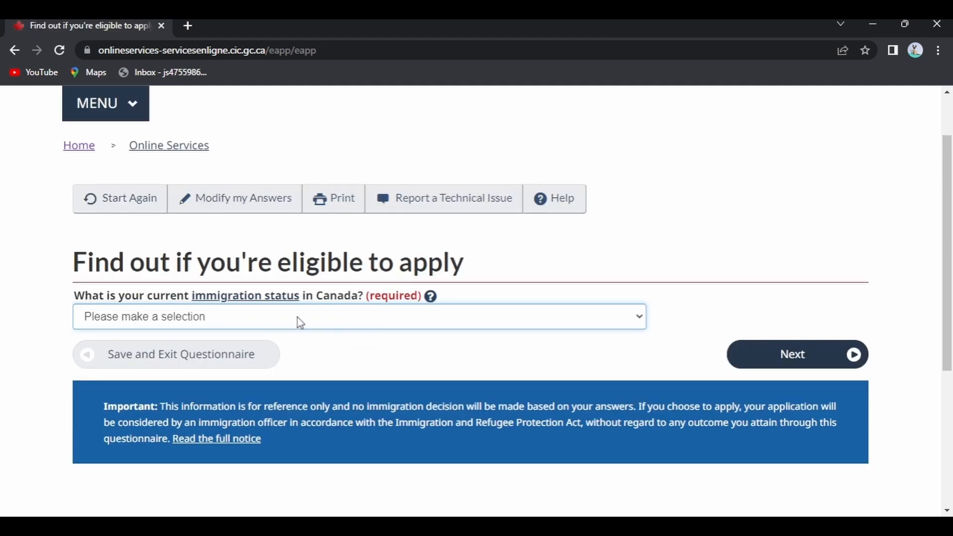
pyautogui.click(148, 355)
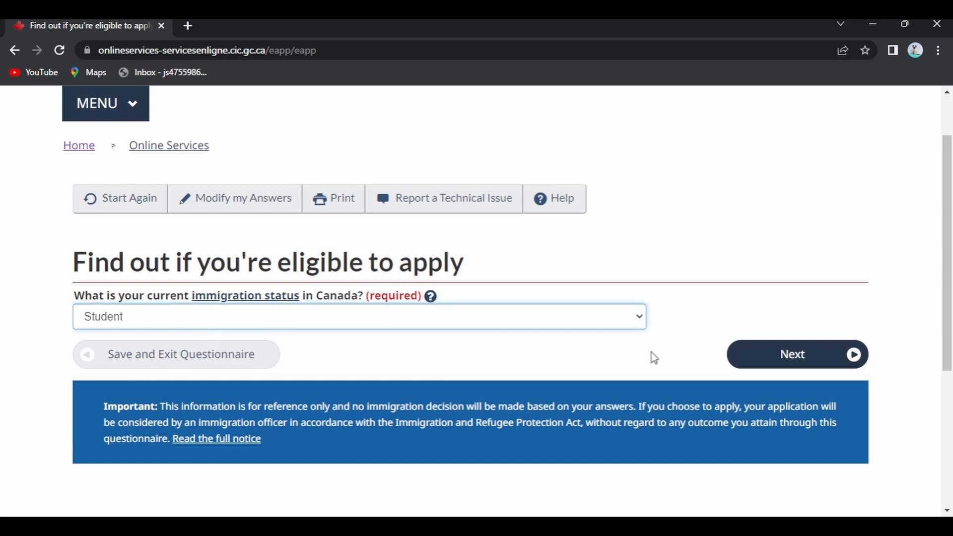
pyautogui.click(814, 352)
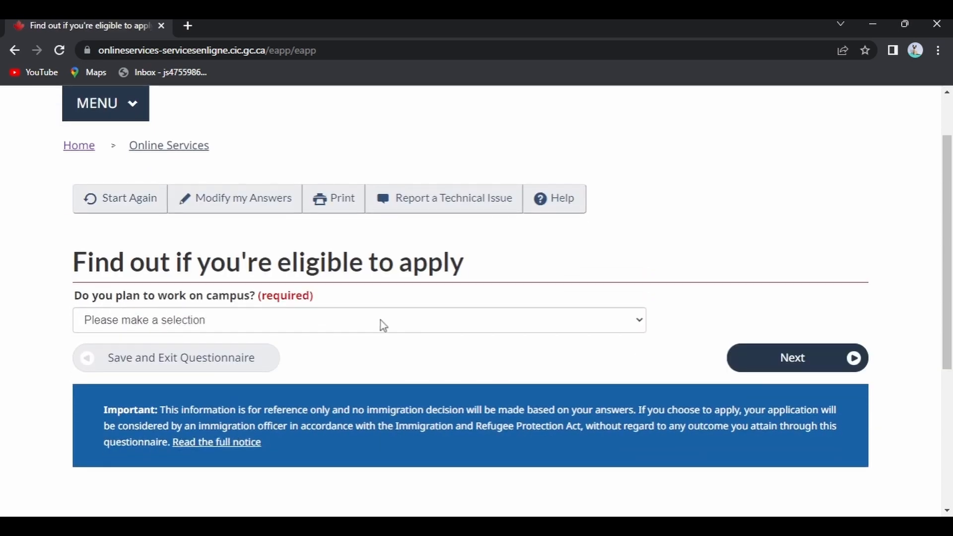
pyautogui.click(381, 323)
pyautogui.click(225, 370)
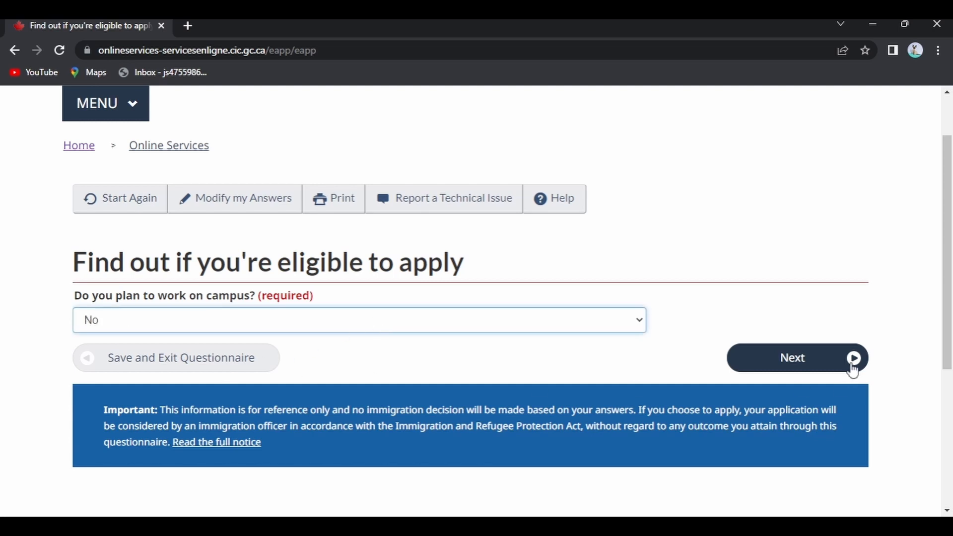
pyautogui.click(851, 364)
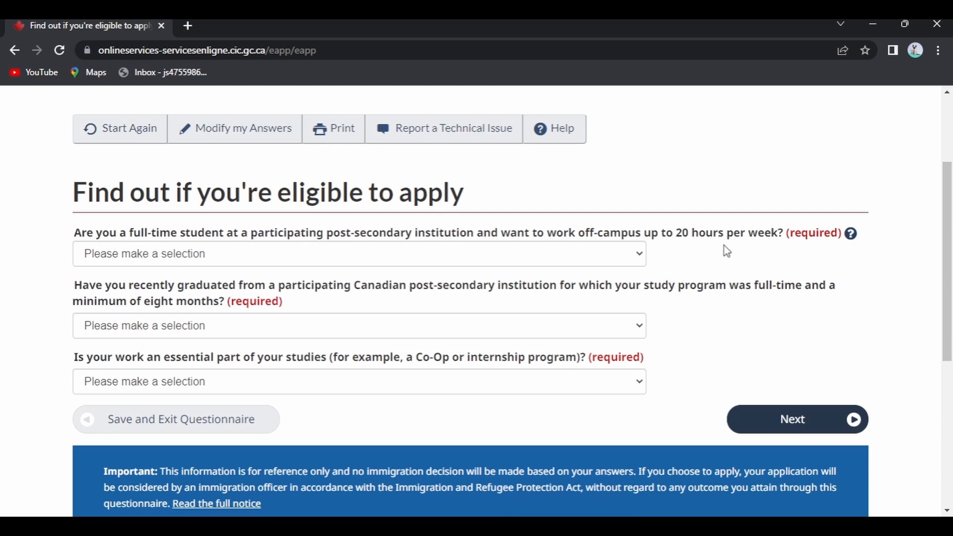
# Answer No to off-campus student work, Yes to recent graduation, and No to co-op work
pyautogui.click(630, 255)
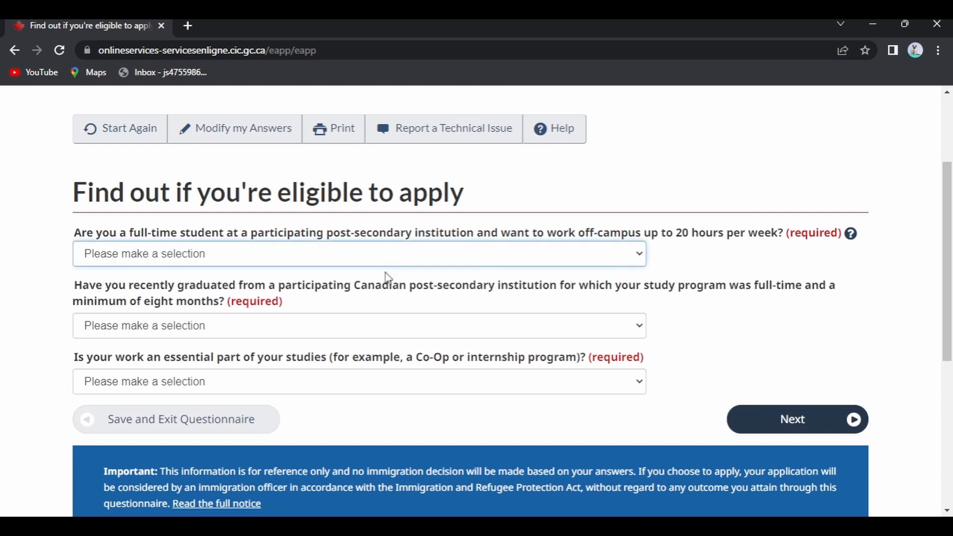
pyautogui.click(198, 299)
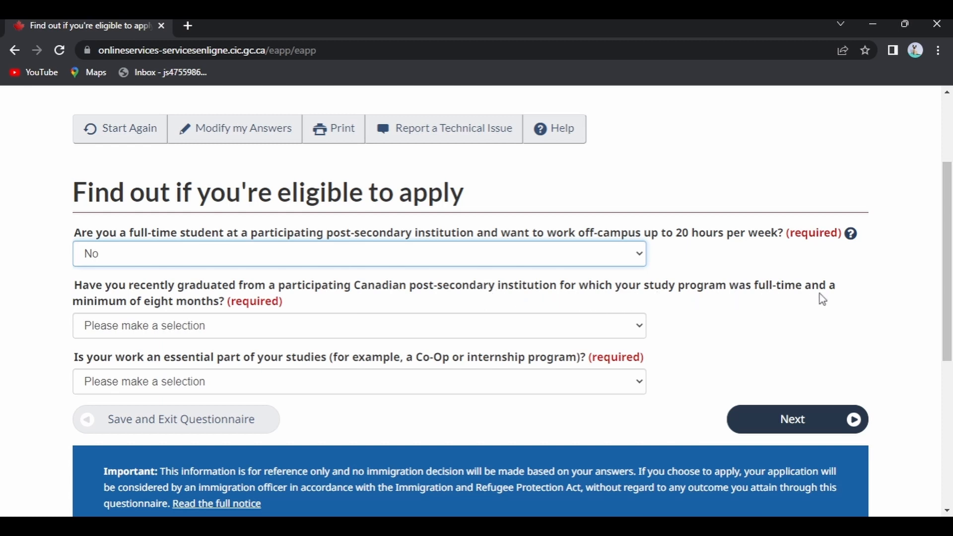
pyautogui.click(201, 329)
pyautogui.click(151, 363)
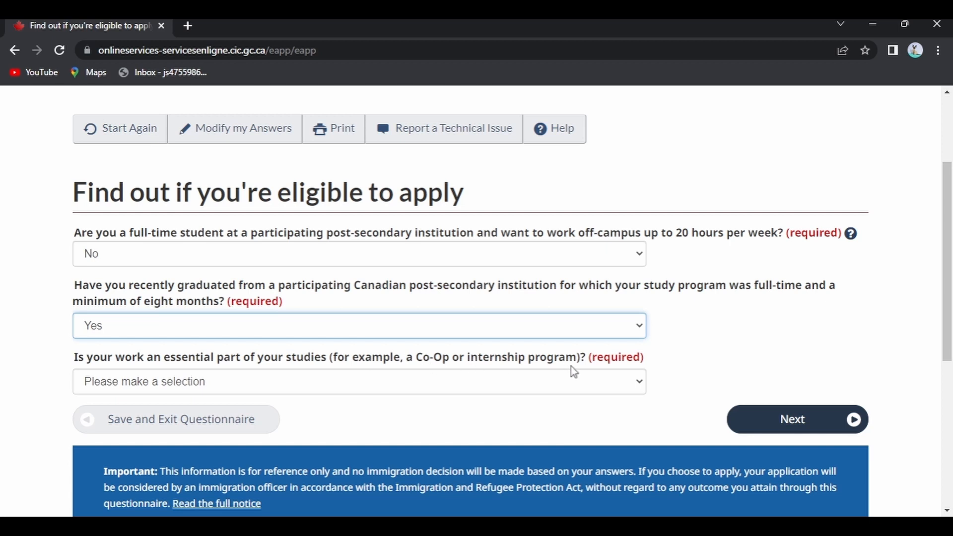
pyautogui.click(183, 382)
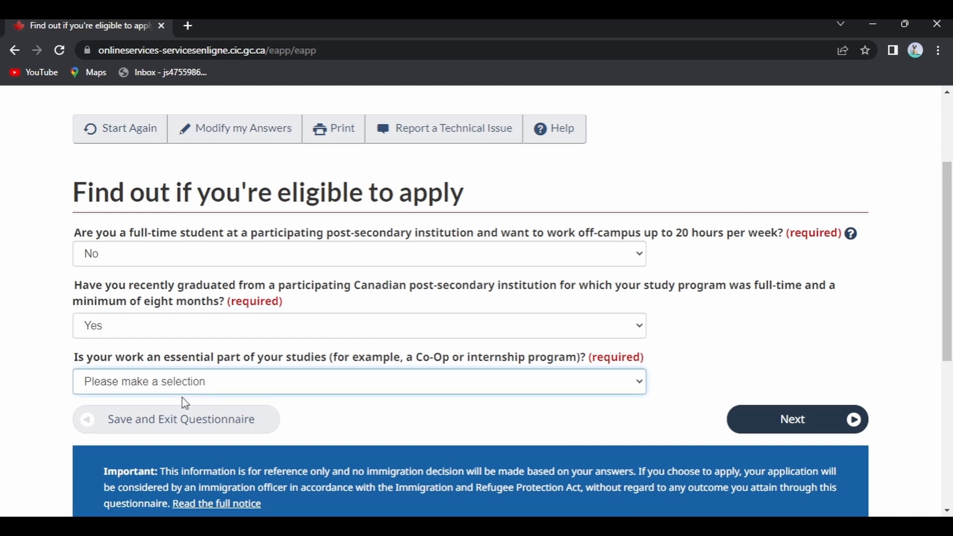
pyautogui.click(136, 425)
pyautogui.click(787, 422)
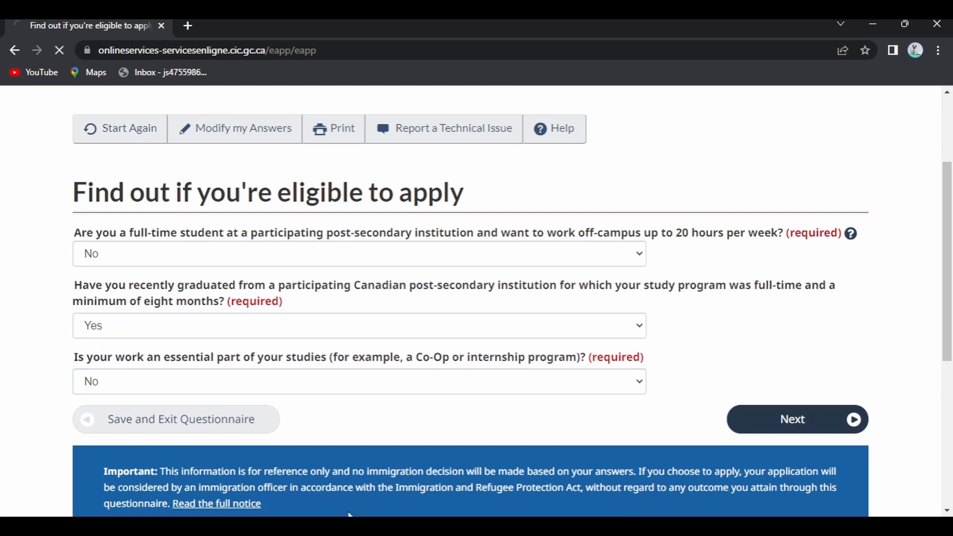
pyautogui.scroll(-1, 216, 347)
pyautogui.scroll(-2, 216, 362)
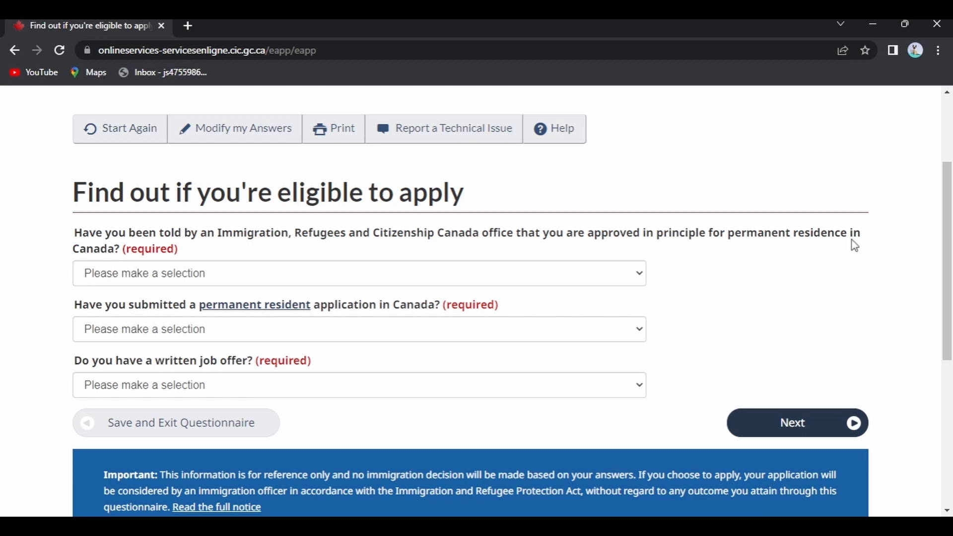
# Answer No to PR approval in principle, a submitted PR application, and a written job offer
pyautogui.click(153, 272)
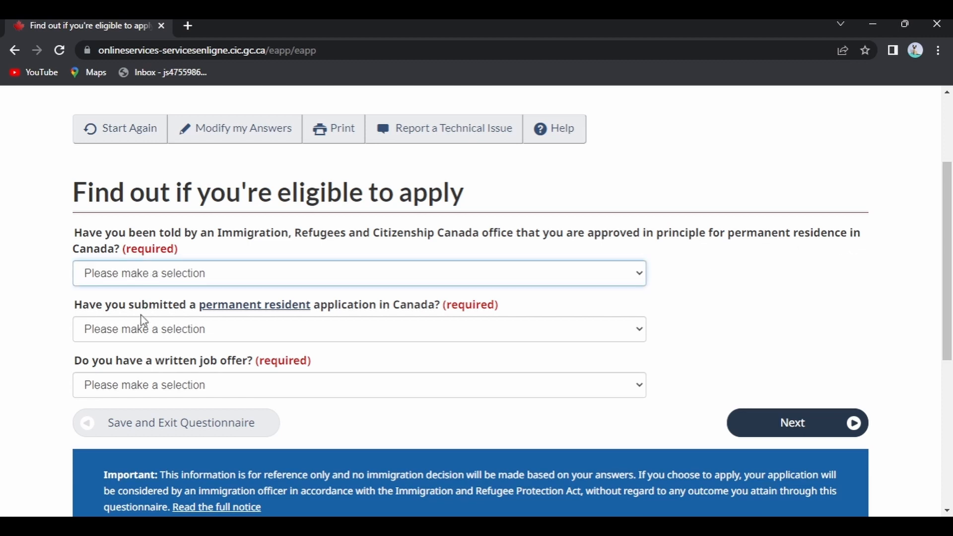
pyautogui.click(141, 314)
pyautogui.press('Down')
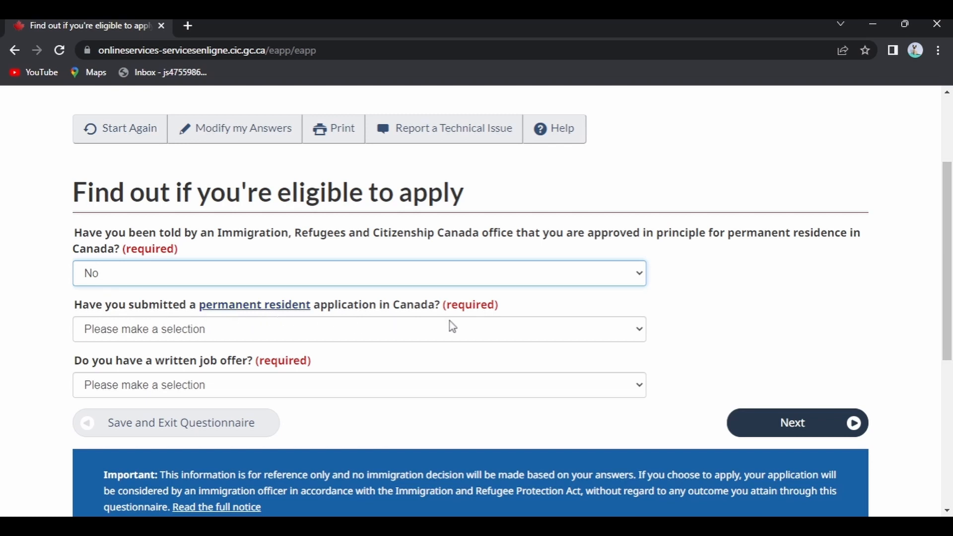
pyautogui.click(324, 332)
pyautogui.click(88, 373)
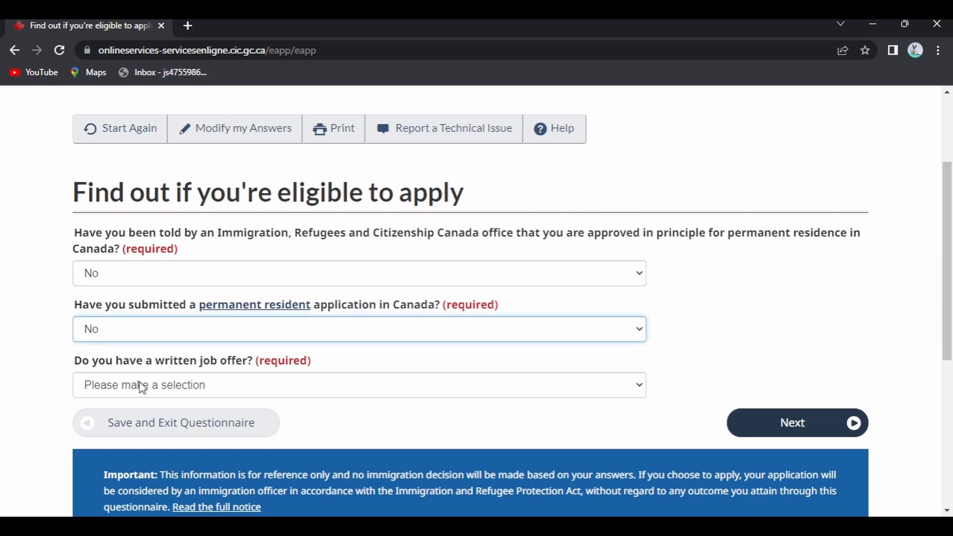
pyautogui.click(232, 384)
pyautogui.click(180, 433)
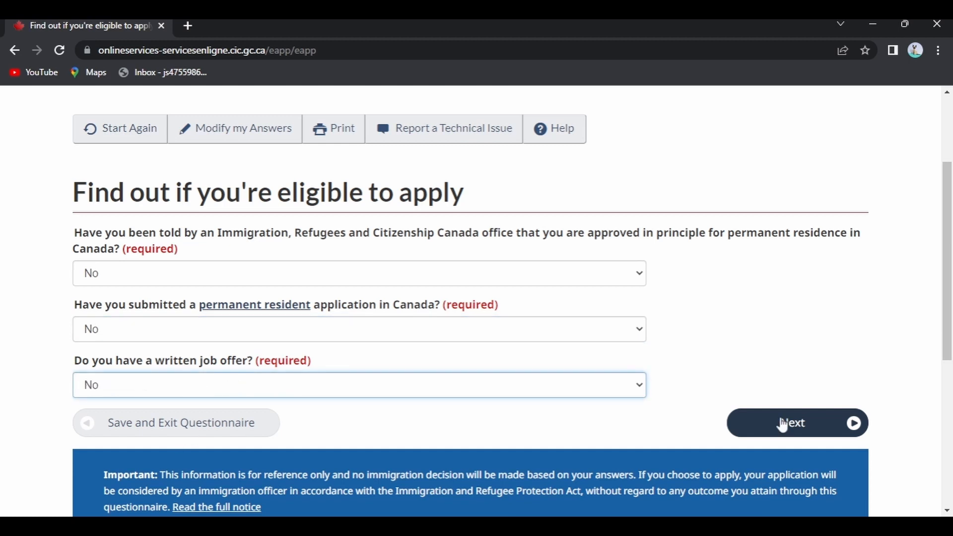
pyautogui.click(824, 423)
pyautogui.scroll(-1, 278, 347)
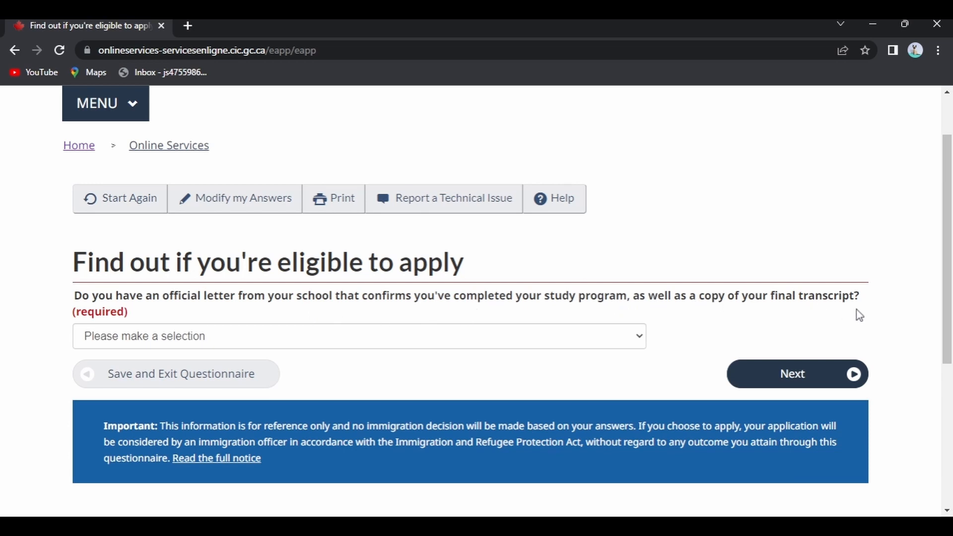
# Answer Yes to having the school completion letter
pyautogui.click(550, 336)
pyautogui.press('Down')
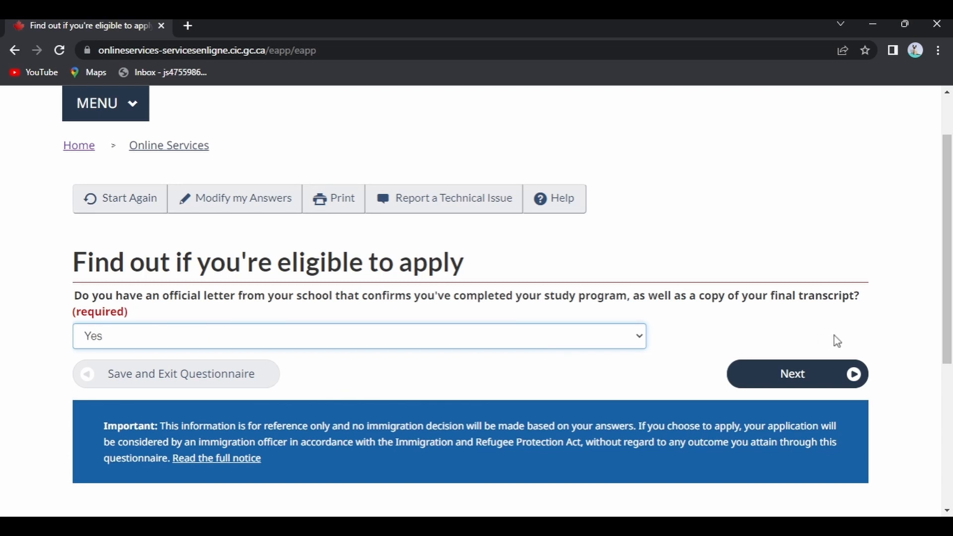
pyautogui.click(856, 377)
pyautogui.scroll(-4, 314, 421)
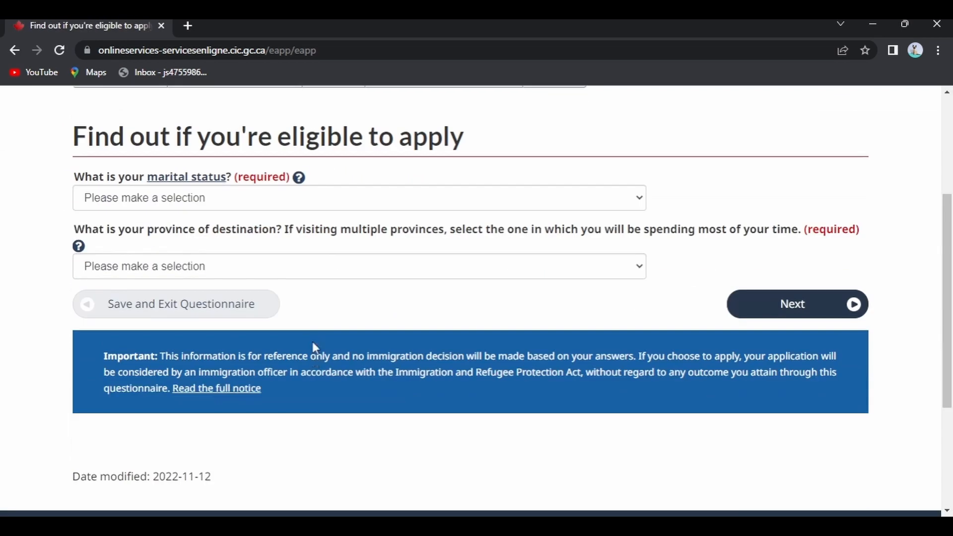
# Set marital status to Never Married/Single and province of destination to Quebec, then view results
pyautogui.click(211, 187)
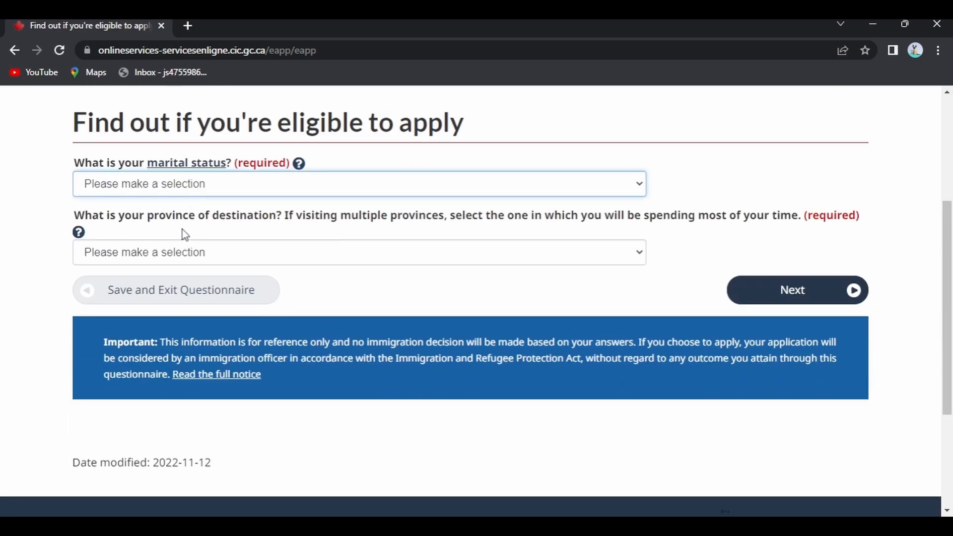
pyautogui.click(174, 303)
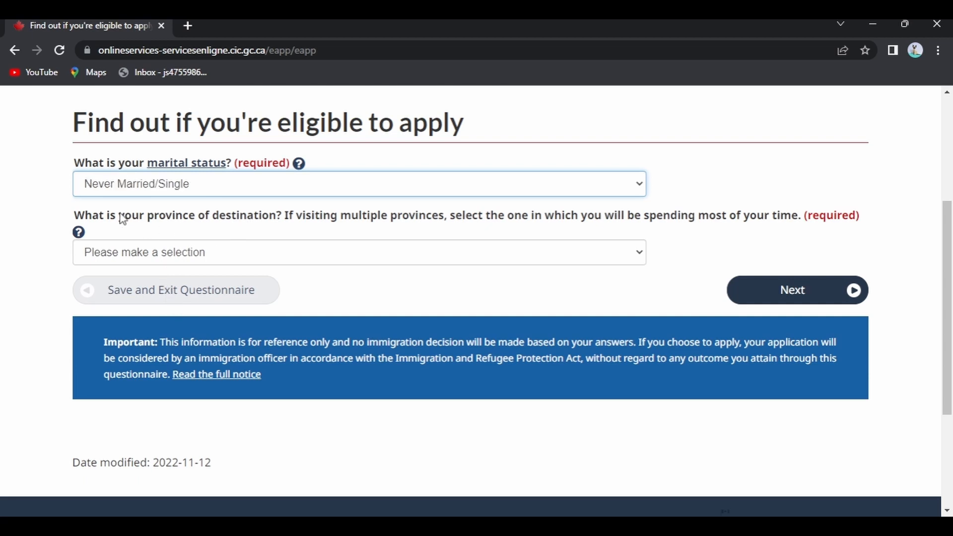
pyautogui.click(552, 254)
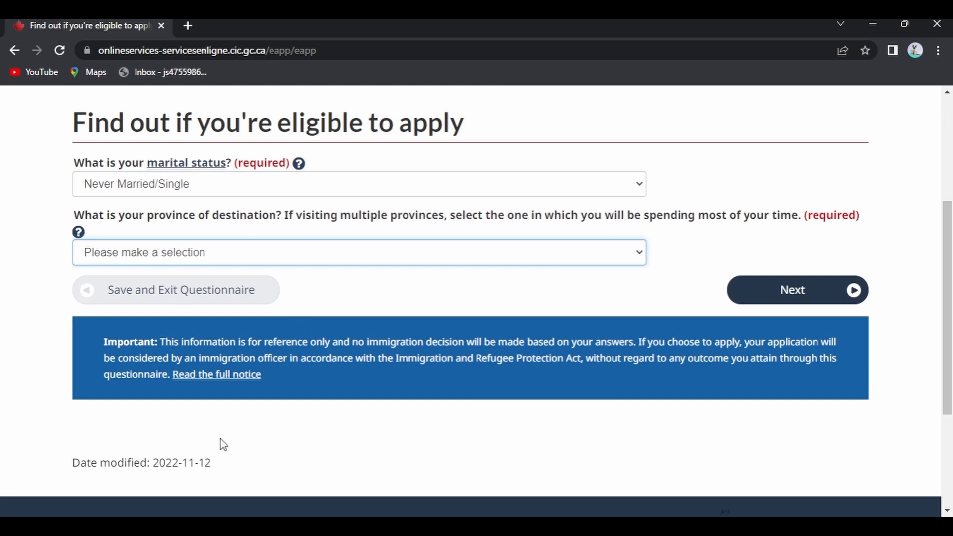
pyautogui.press('q')
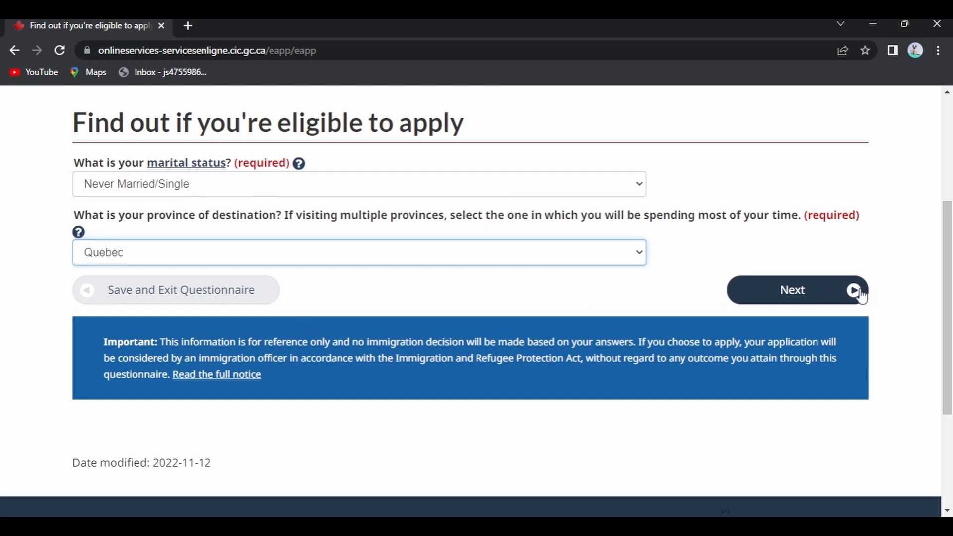
pyautogui.click(855, 293)
pyautogui.scroll(-5, 505, 294)
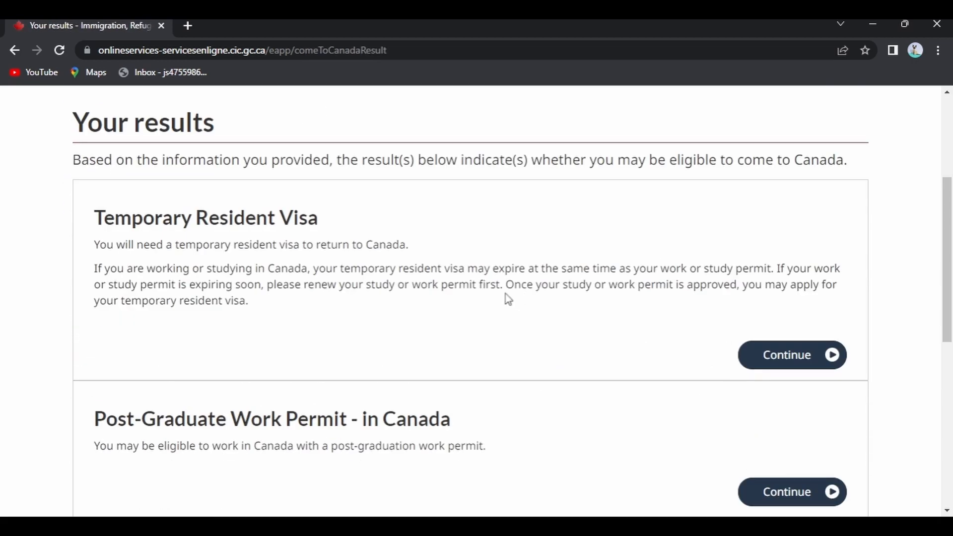
# Choose the Post-Graduate Work Permit - in Canada result and start the personal checklist
pyautogui.scroll(2, 322, 278)
pyautogui.scroll(-2, 229, 256)
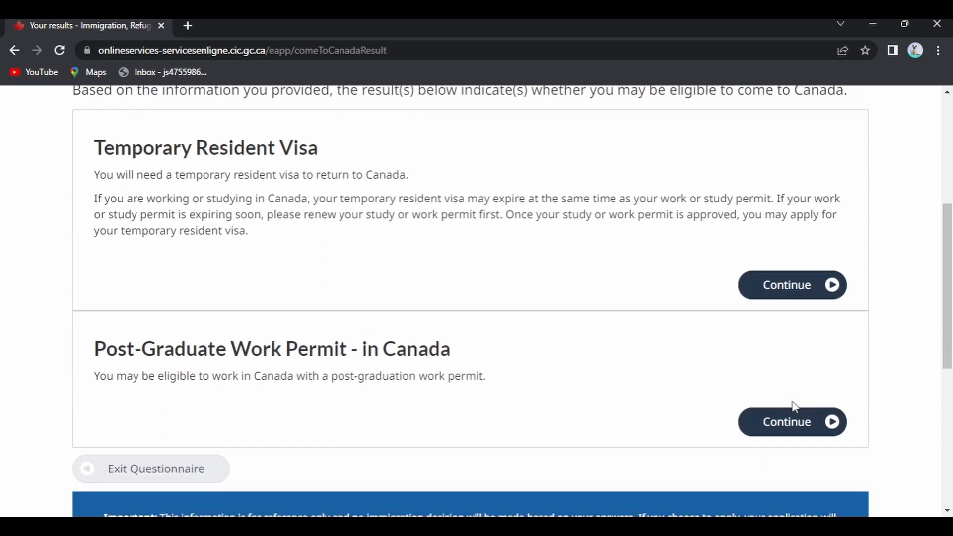
pyautogui.click(831, 423)
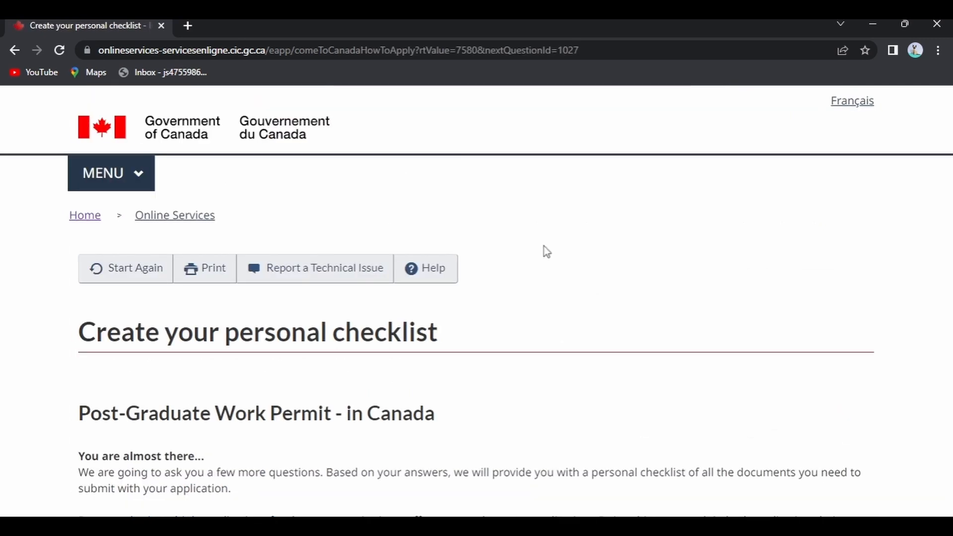
pyautogui.scroll(-2, 544, 251)
pyautogui.scroll(-4, 544, 251)
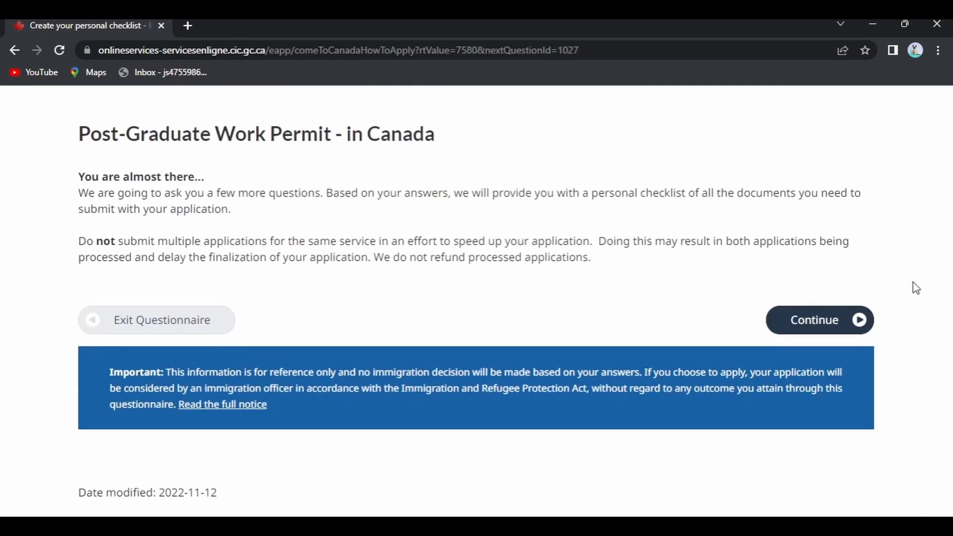
pyautogui.click(854, 326)
# Answer Yes to the school letter question and continue past the checklist introduction
pyautogui.scroll(-2, 357, 308)
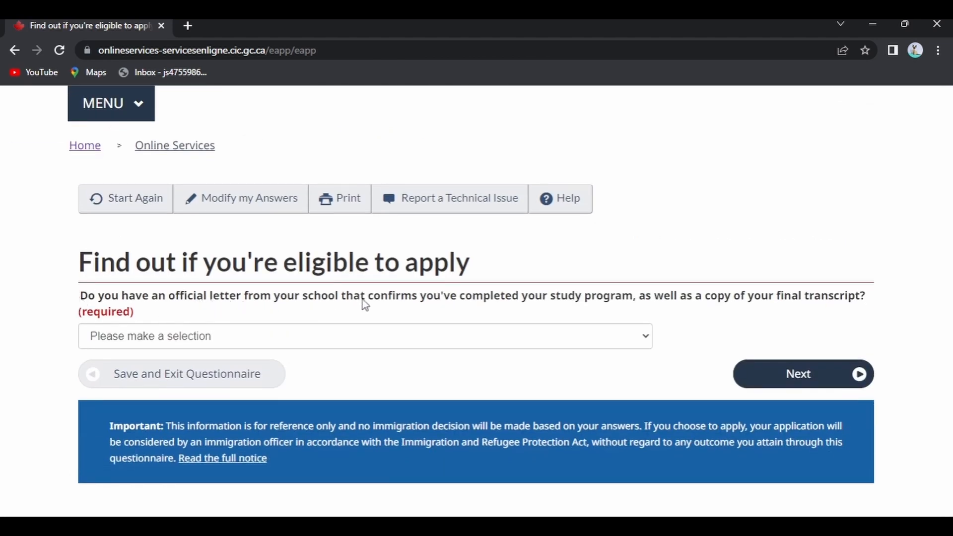
pyautogui.click(642, 334)
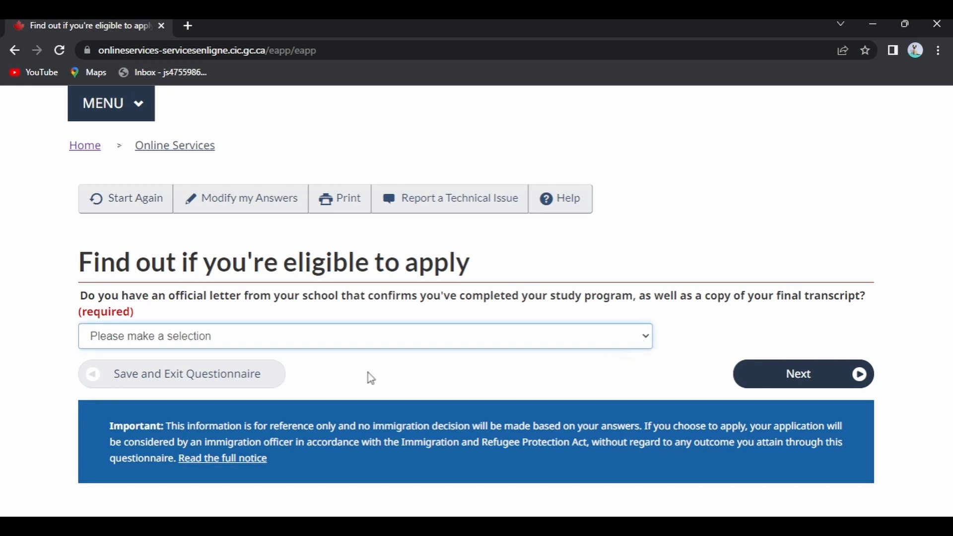
pyautogui.click(367, 379)
pyautogui.click(851, 378)
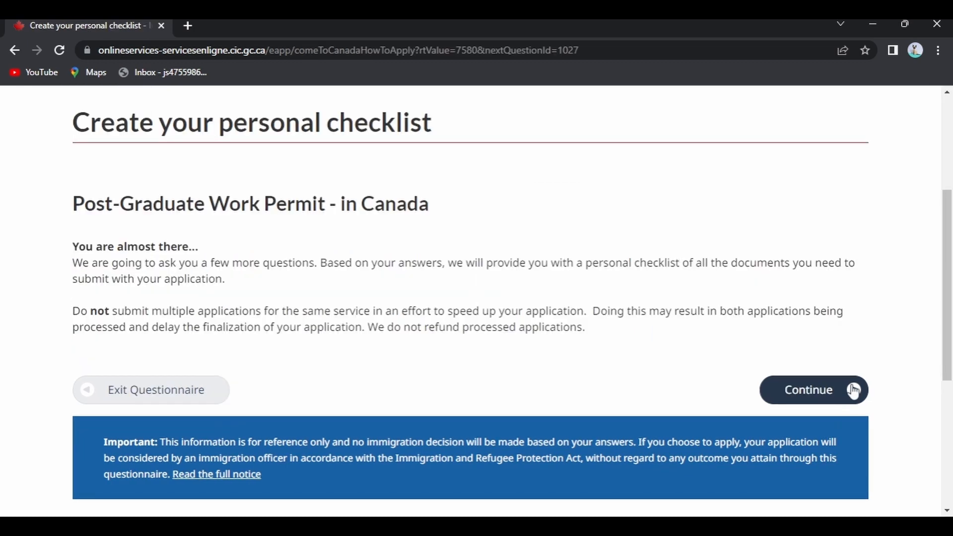
pyautogui.click(853, 389)
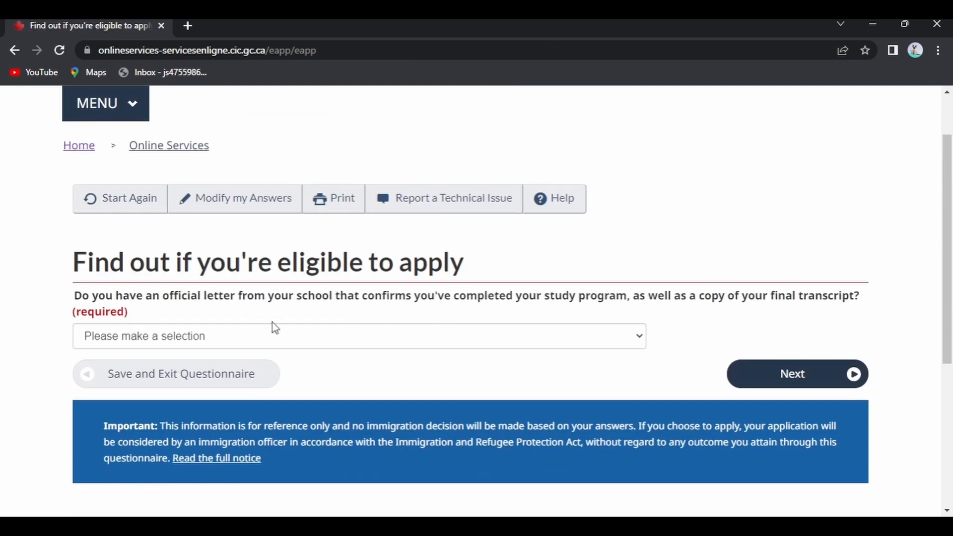
# Answer Yes to the school letter, No to a CSQ, and No to a recent medical exam
pyautogui.click(275, 329)
pyautogui.click(191, 374)
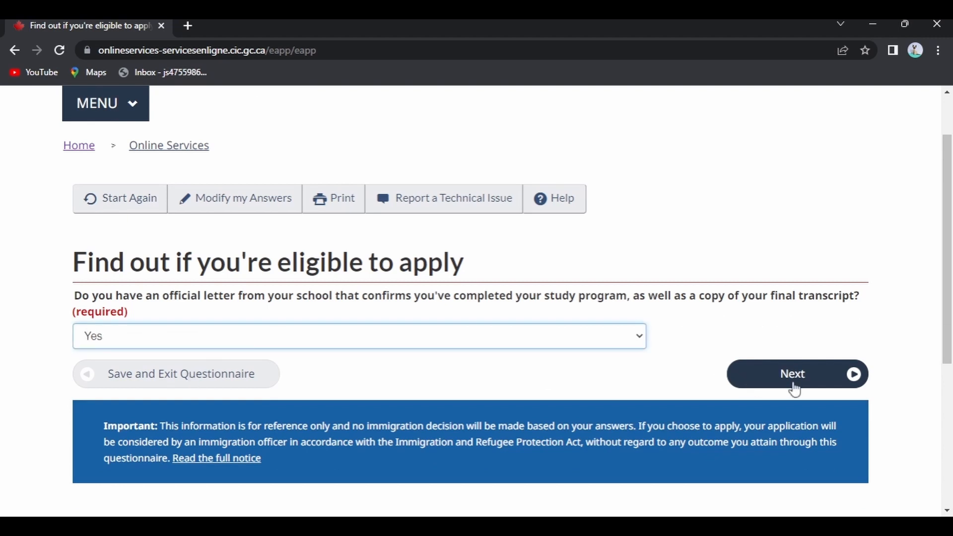
pyautogui.click(849, 386)
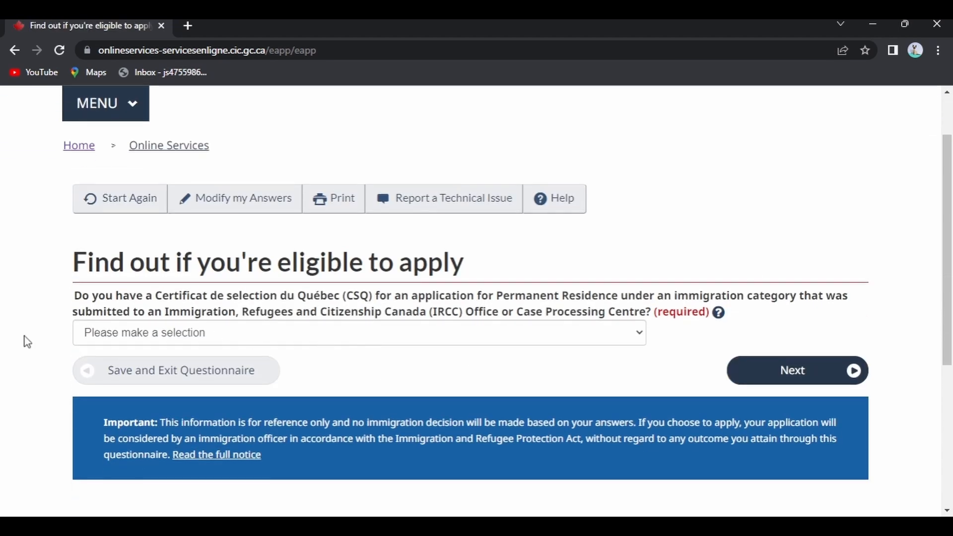
pyautogui.click(630, 336)
pyautogui.click(357, 378)
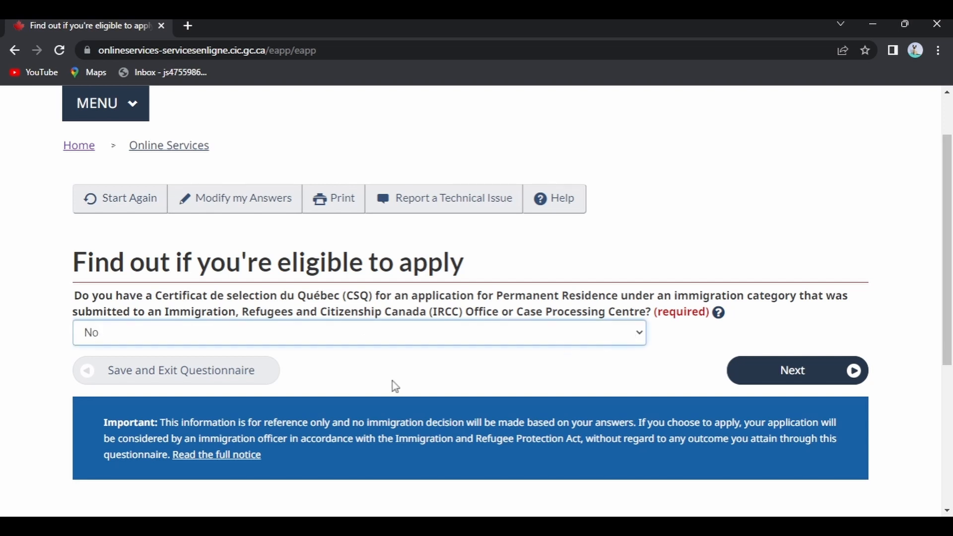
pyautogui.click(829, 373)
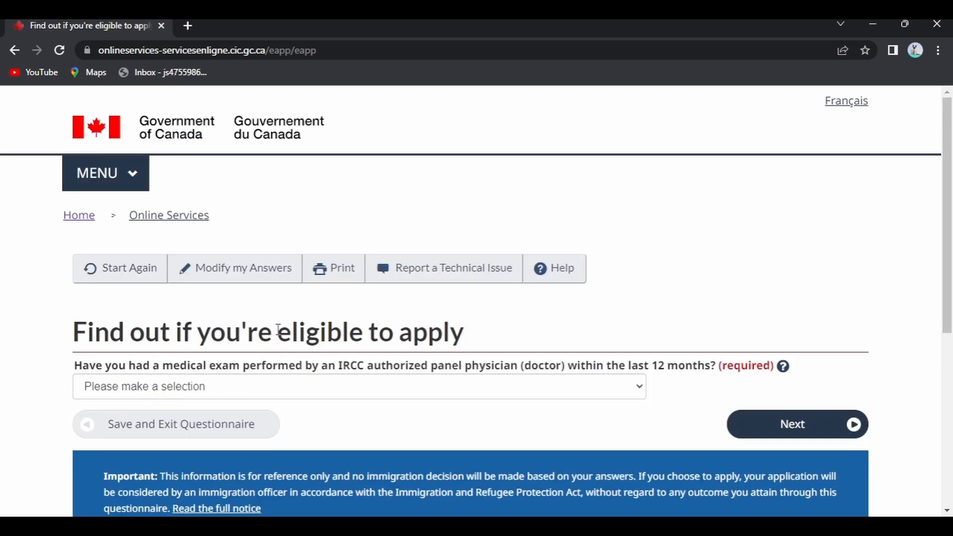
pyautogui.scroll(-1, 344, 333)
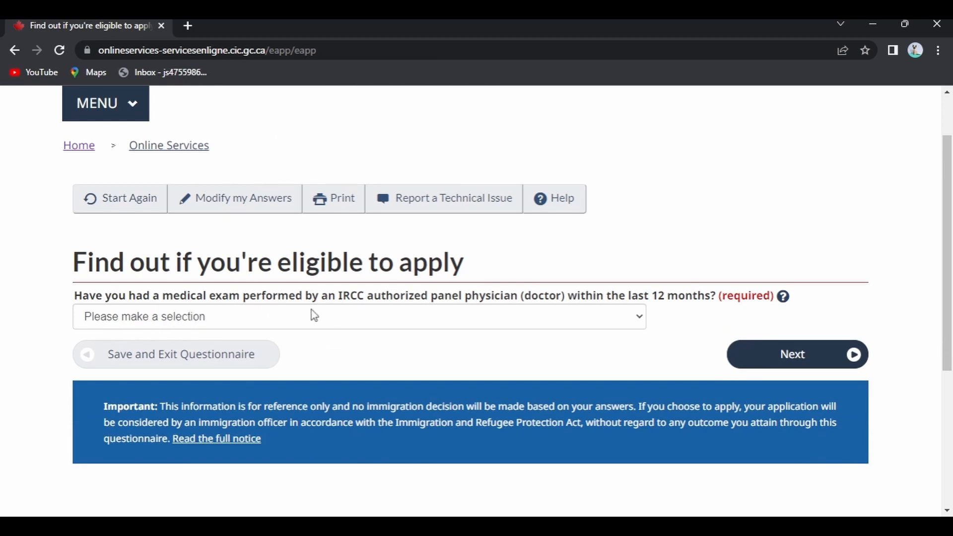
pyautogui.click(522, 325)
pyautogui.click(434, 367)
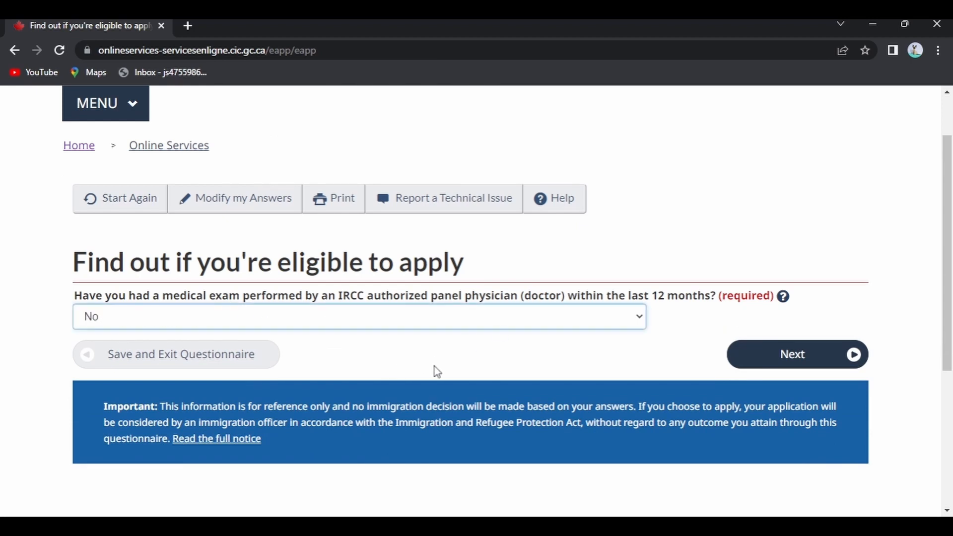
pyautogui.click(838, 367)
# Answer Yes to a designated country, No to the panel physician, and No to a family-member application
pyautogui.scroll(-1, 288, 354)
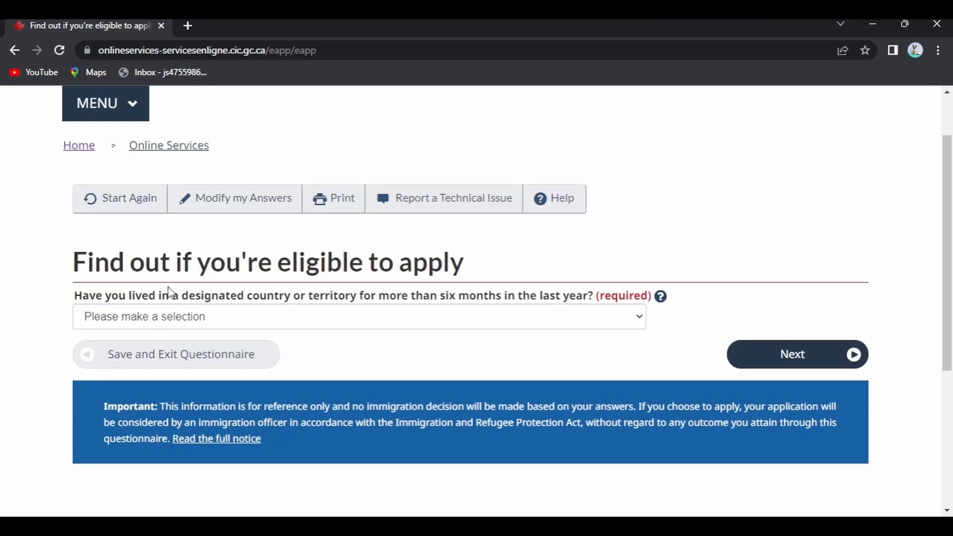
pyautogui.click(555, 323)
pyautogui.click(368, 357)
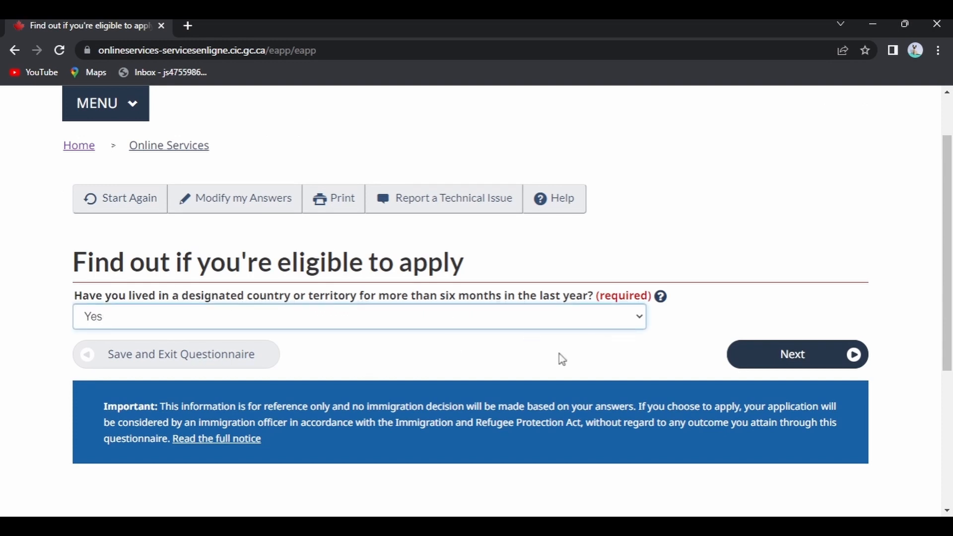
pyautogui.click(853, 355)
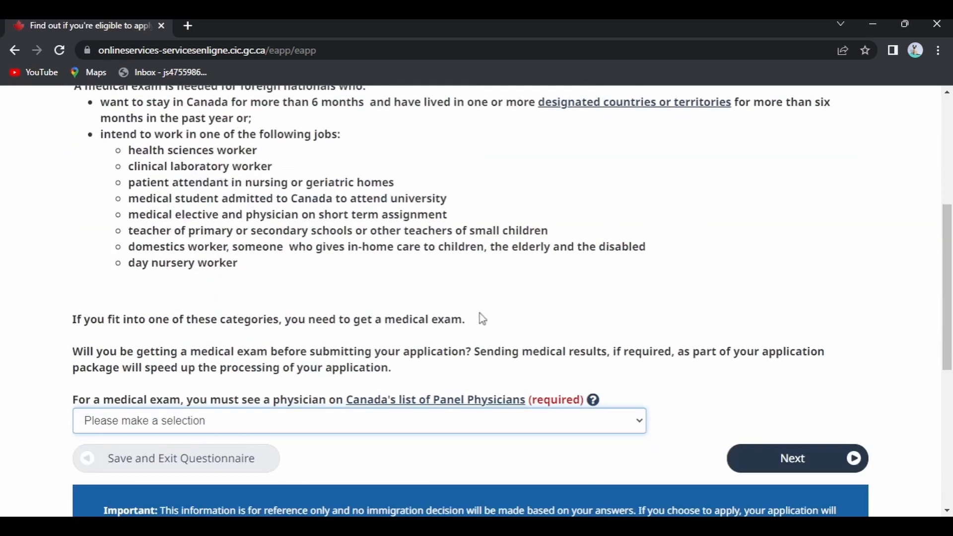
pyautogui.click(187, 463)
pyautogui.click(852, 458)
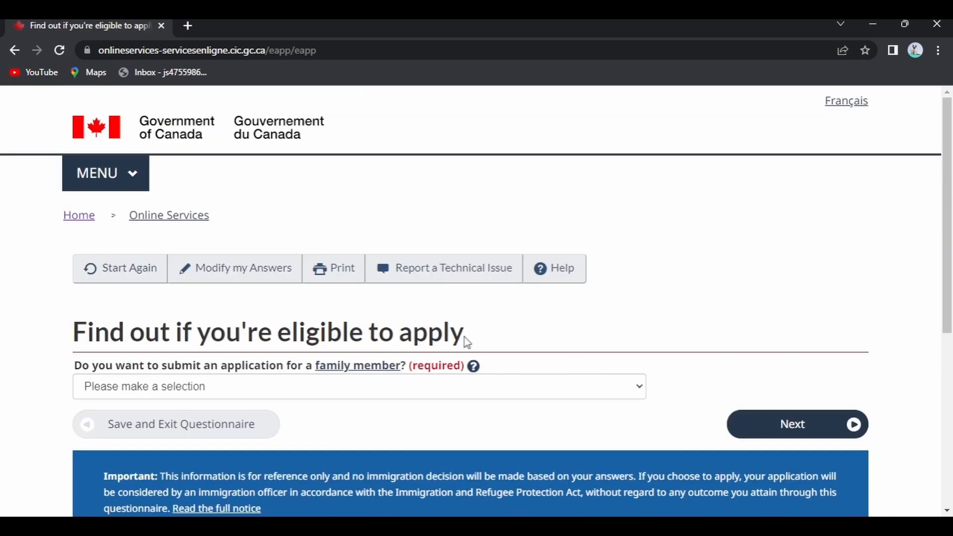
pyautogui.scroll(-1, 463, 337)
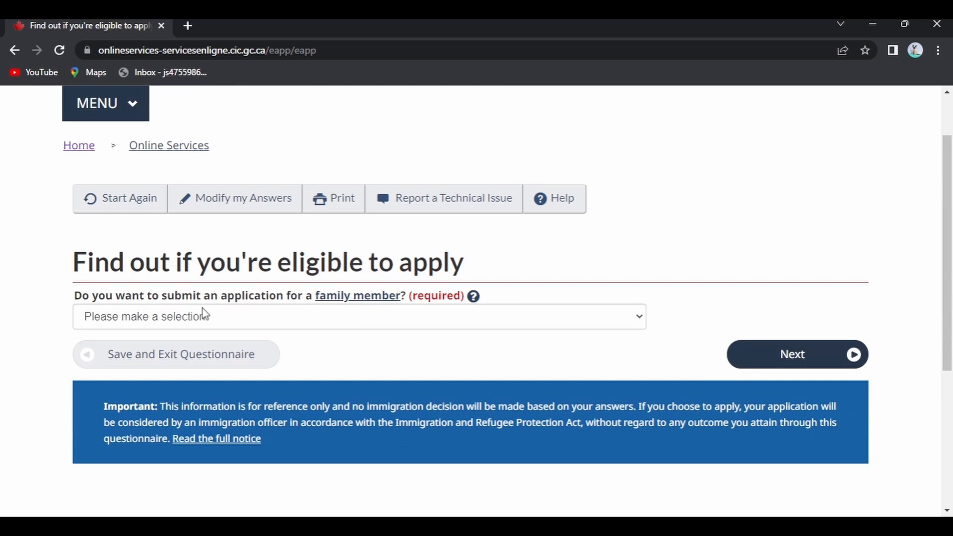
pyautogui.click(530, 321)
pyautogui.press('n')
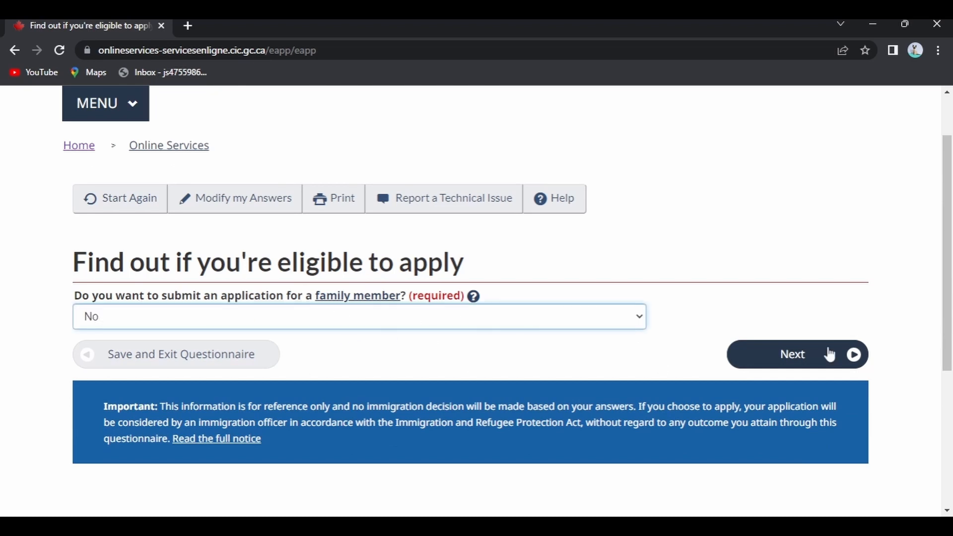
pyautogui.click(857, 360)
# Answer No to giving someone access and Yes to previously giving biometrics
pyautogui.scroll(-1, 410, 380)
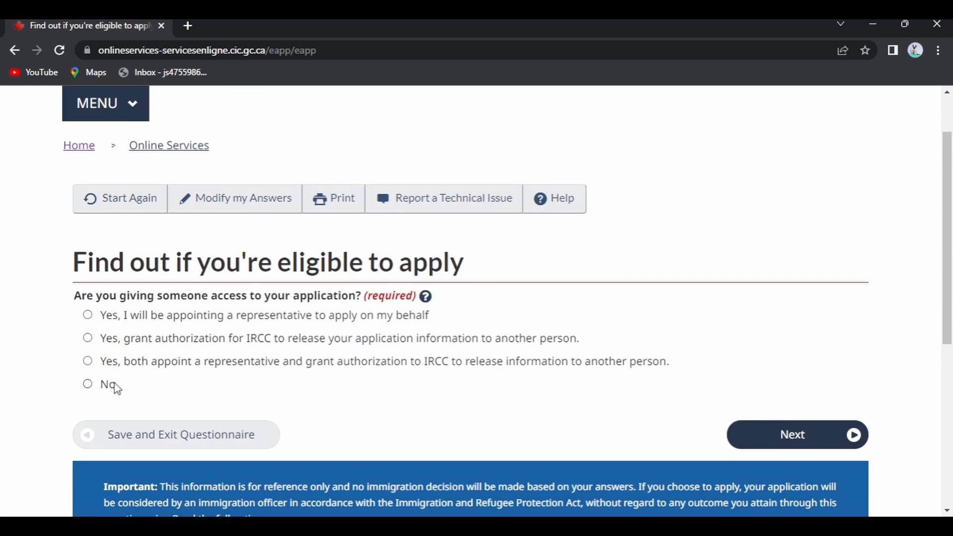
pyautogui.click(89, 384)
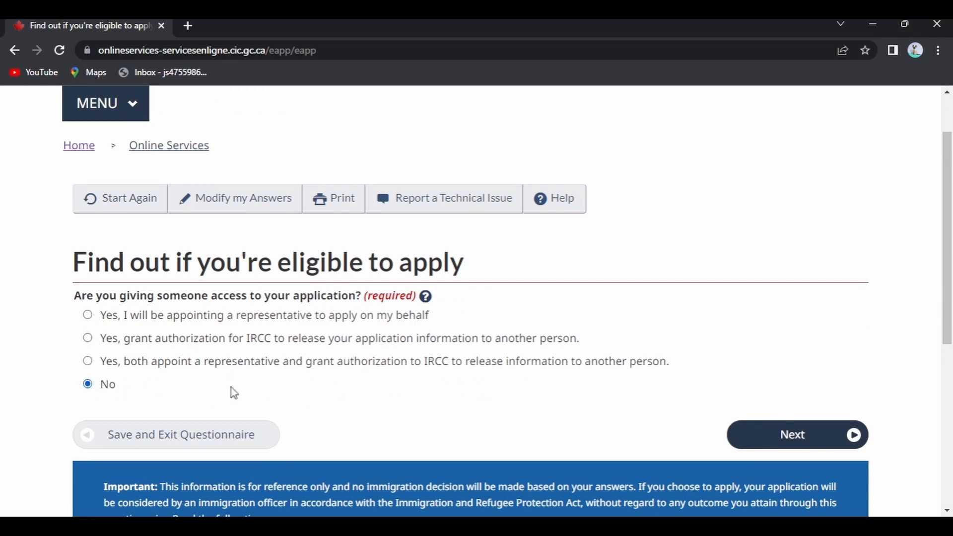
pyautogui.click(857, 444)
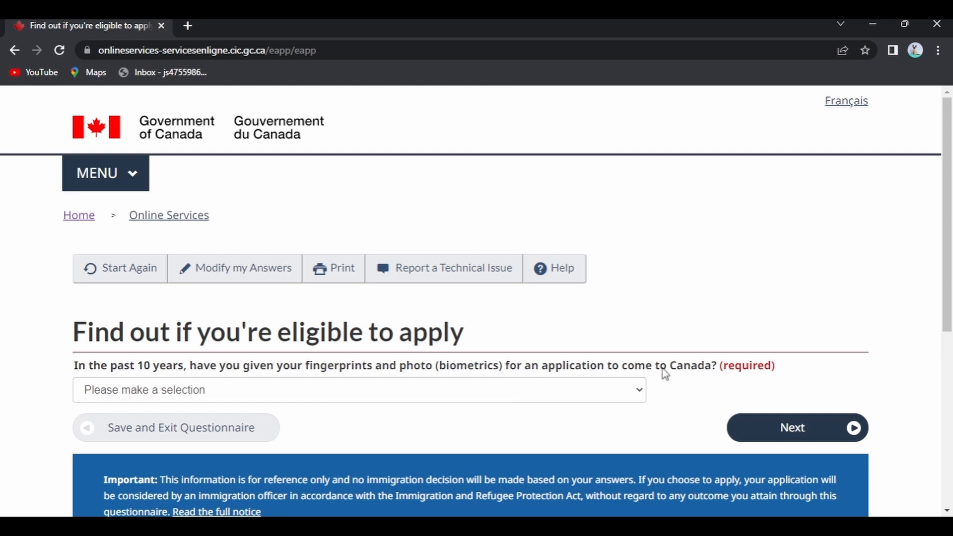
pyautogui.click(634, 393)
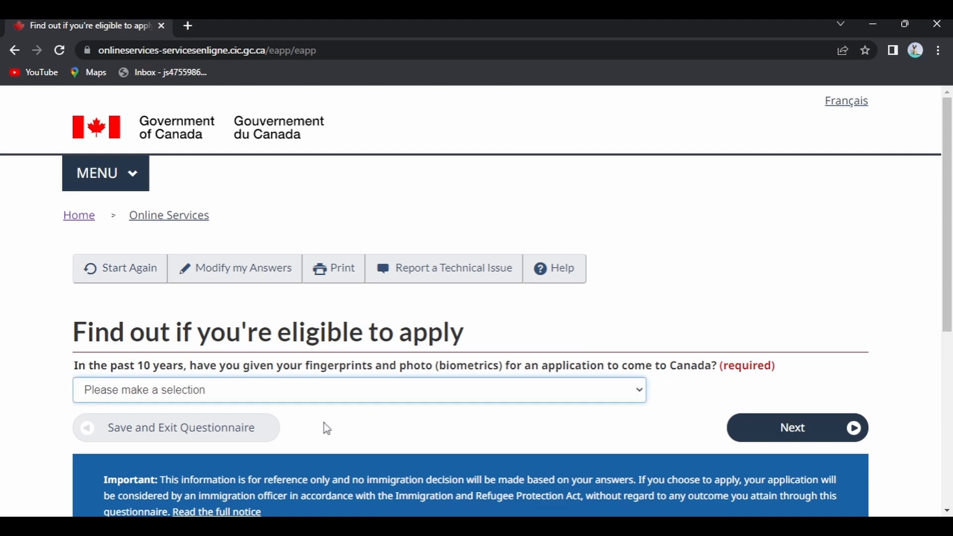
pyautogui.press('Down')
pyautogui.click(855, 432)
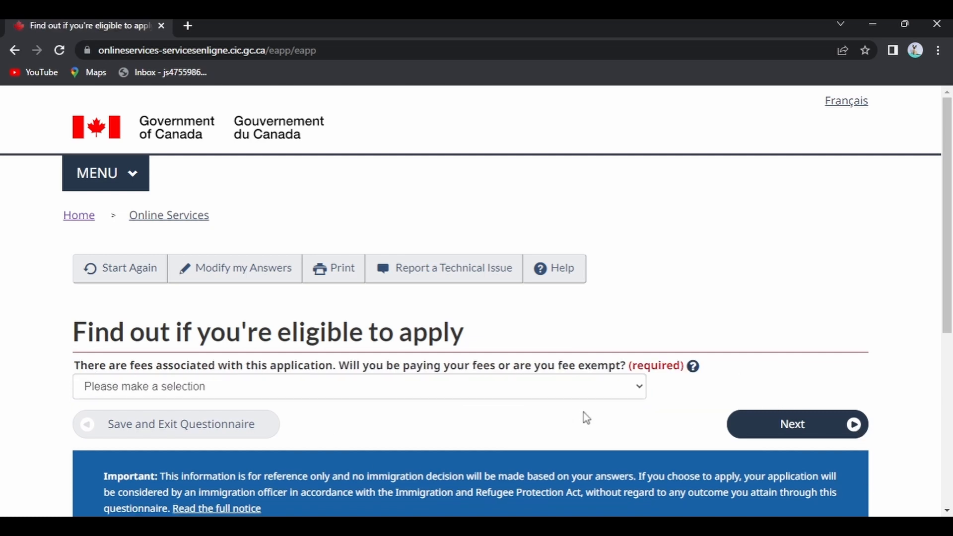
# Answer Yes to paying the application fees and to paying them online
pyautogui.click(599, 386)
pyautogui.click(272, 422)
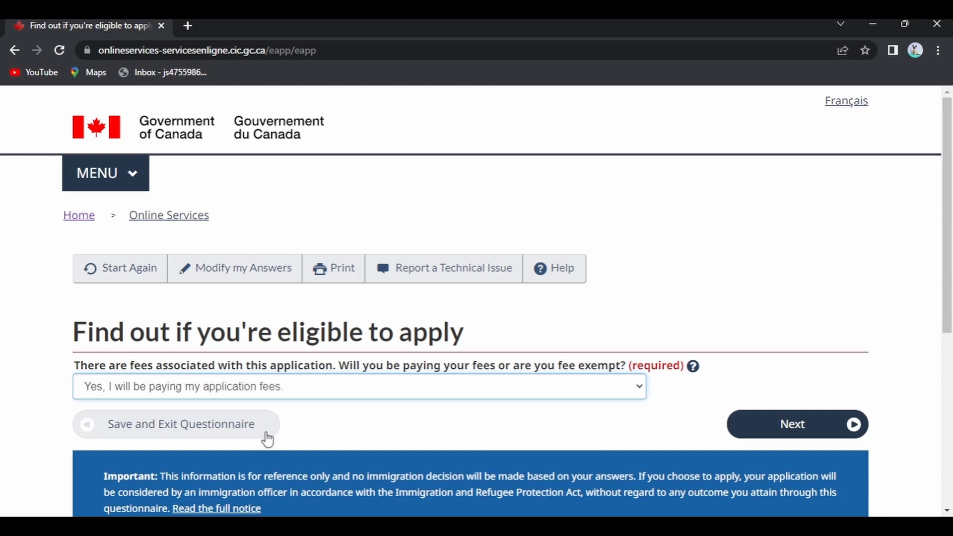
pyautogui.click(851, 425)
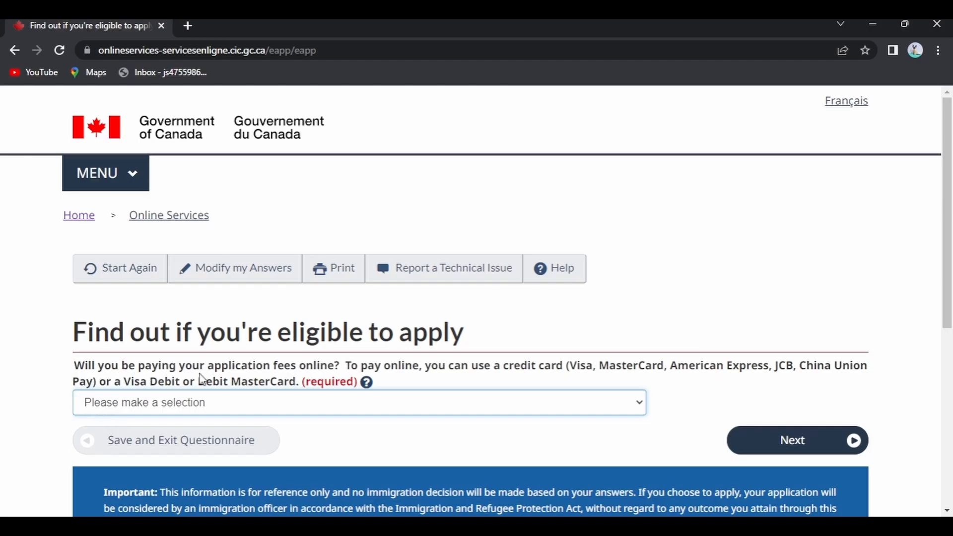
pyautogui.click(388, 411)
pyautogui.click(194, 431)
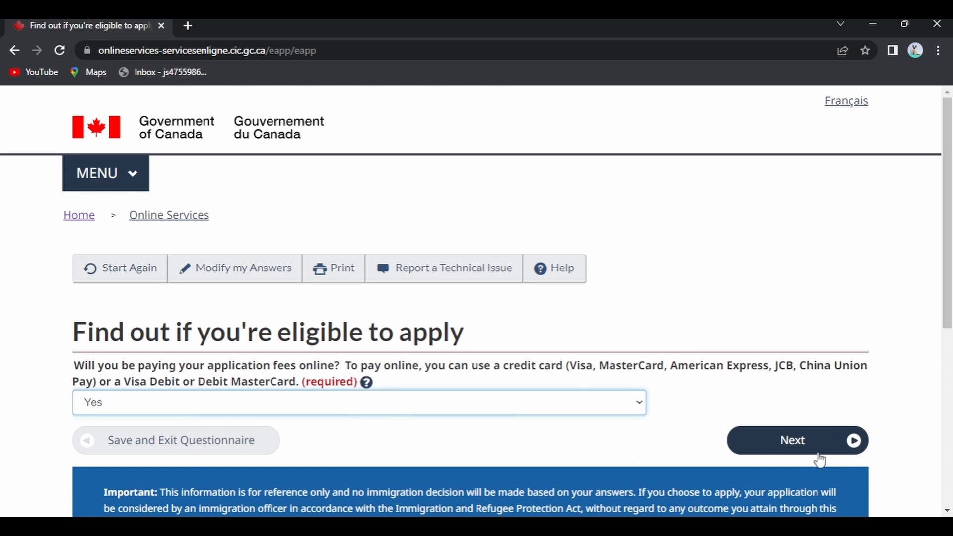
pyautogui.click(852, 440)
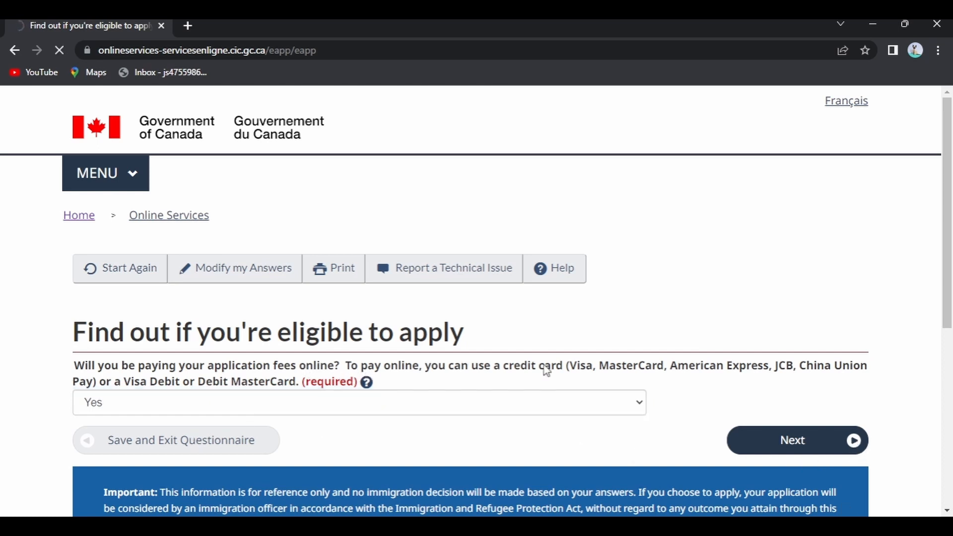
# Look over the Review your answers page and confirm the answers
pyautogui.scroll(-2, 592, 391)
pyautogui.scroll(2, 592, 391)
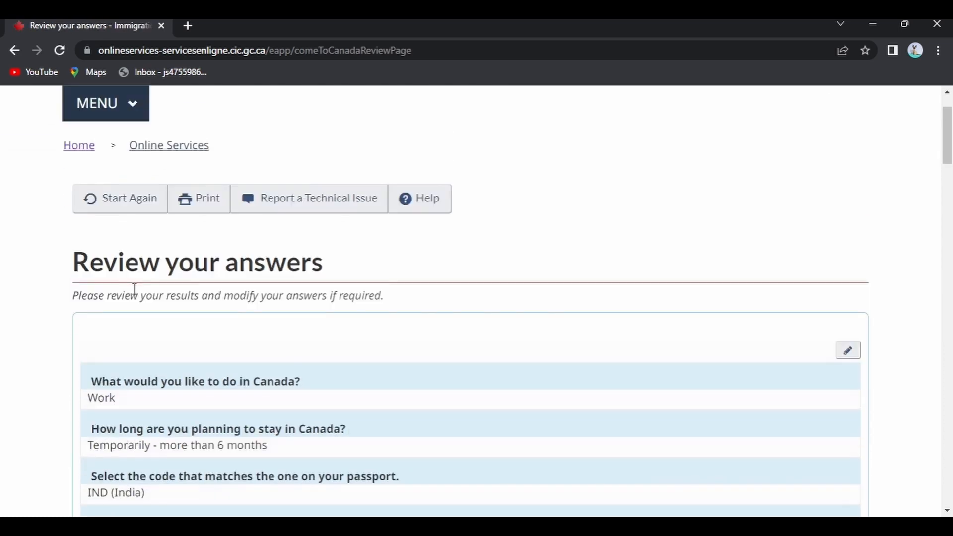
pyautogui.scroll(-4, 516, 332)
pyautogui.scroll(-20, 525, 329)
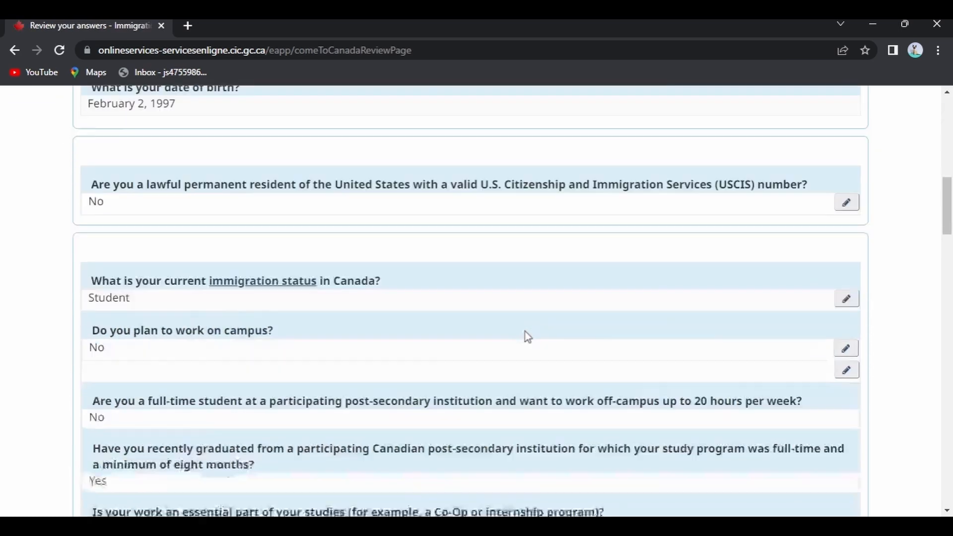
pyautogui.scroll(-12, 836, 383)
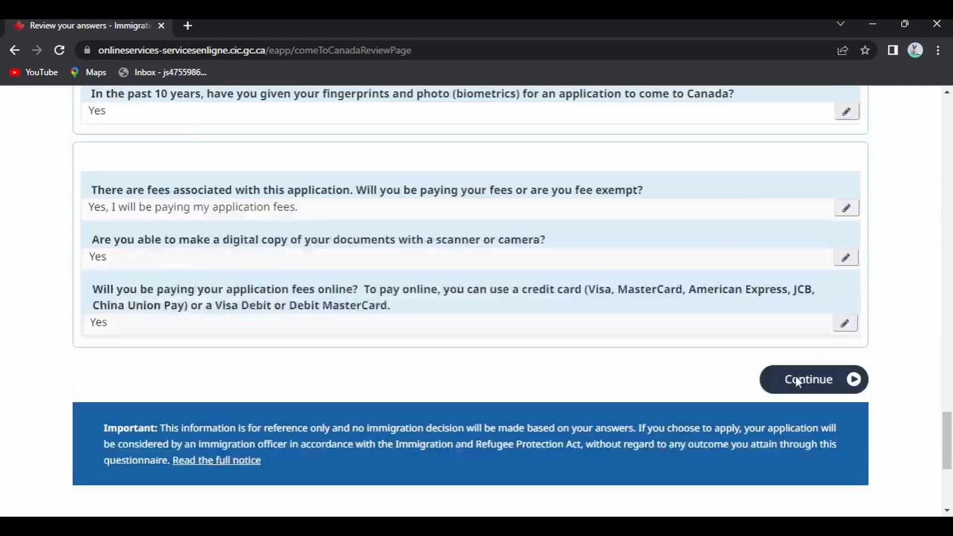
pyautogui.scroll(-4, 793, 379)
pyautogui.scroll(4, 457, 285)
pyautogui.click(860, 389)
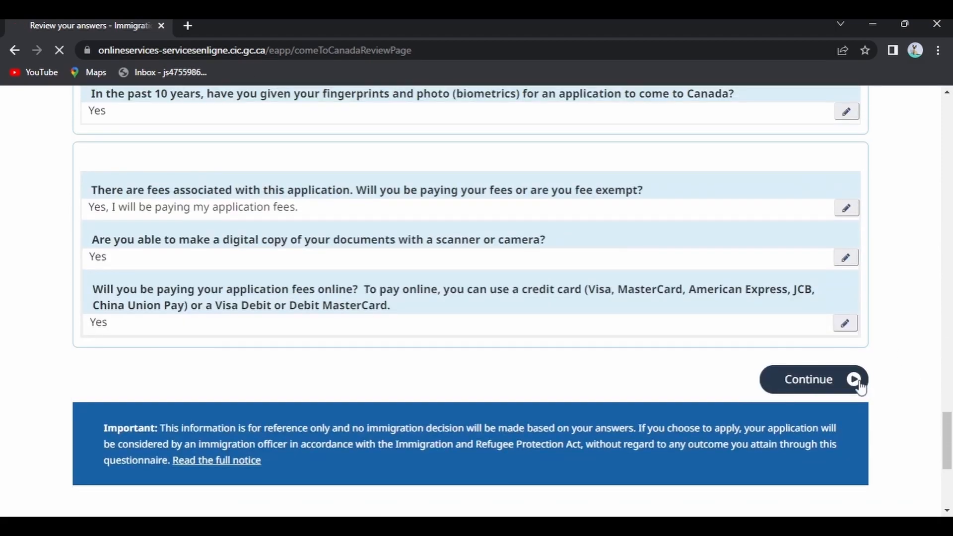
# Read through the Submitting your application steps and continue to the document checklist
pyautogui.scroll(-4, 506, 407)
pyautogui.scroll(-20, 391, 312)
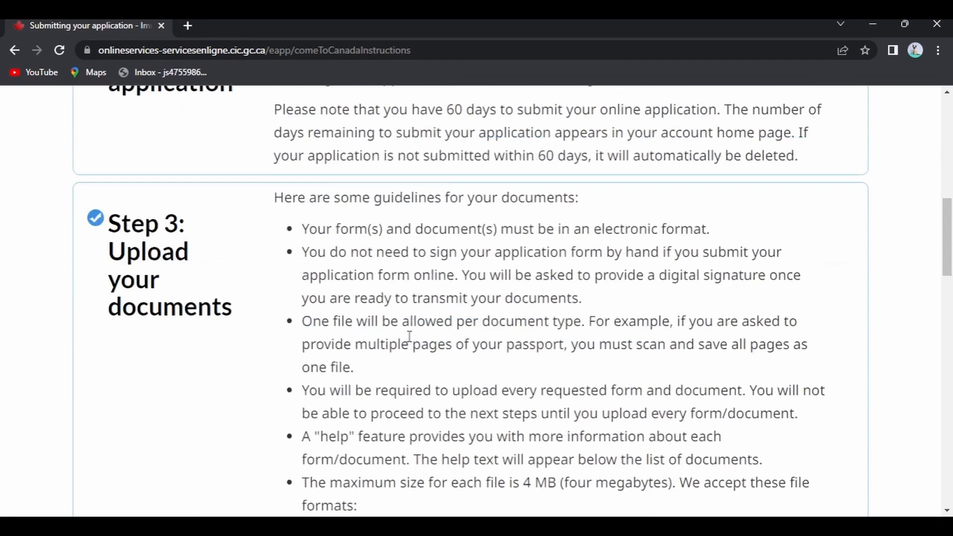
pyautogui.scroll(-4, 546, 342)
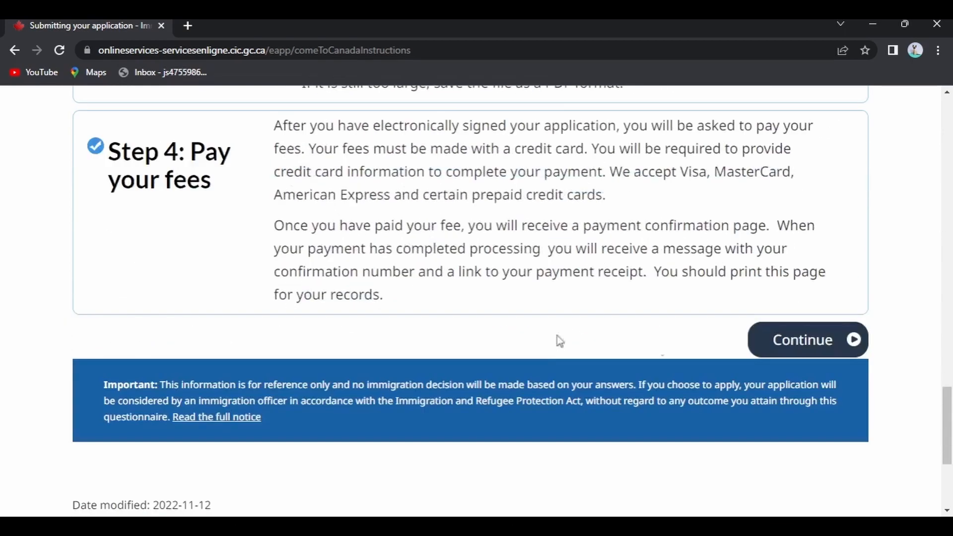
pyautogui.click(851, 339)
# Scroll the document checklist and open the IMM5710 form listed under Application Form(s)
pyautogui.scroll(-10, 425, 322)
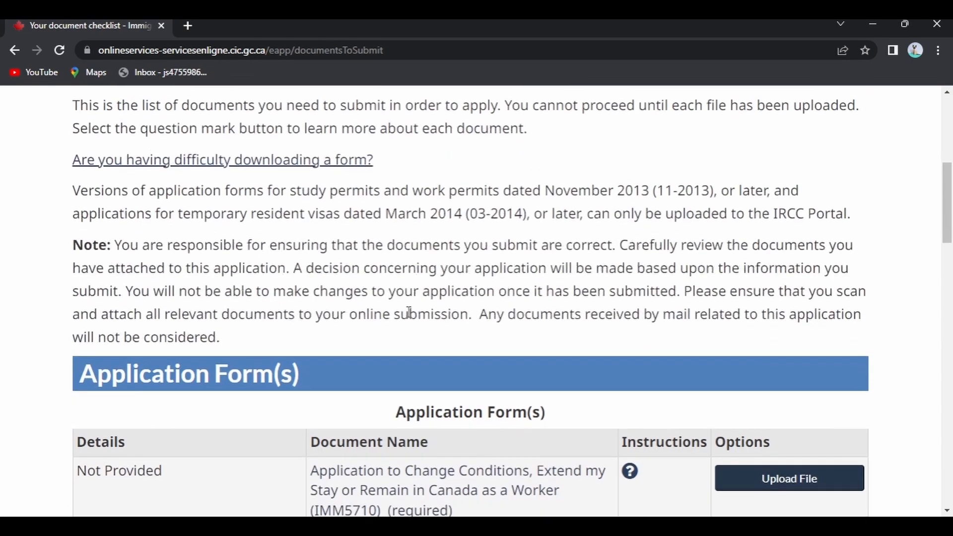
pyautogui.scroll(-2, 408, 311)
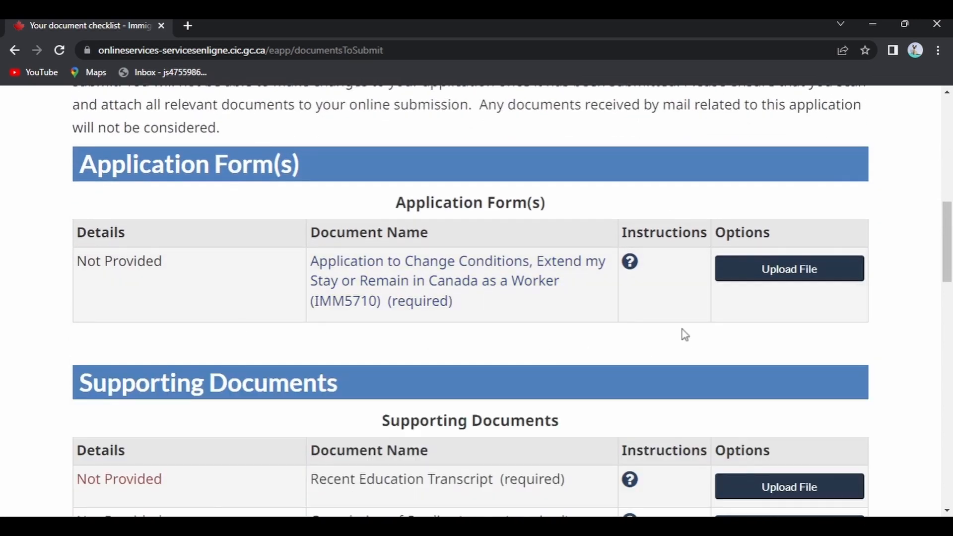
pyautogui.scroll(-2, 682, 329)
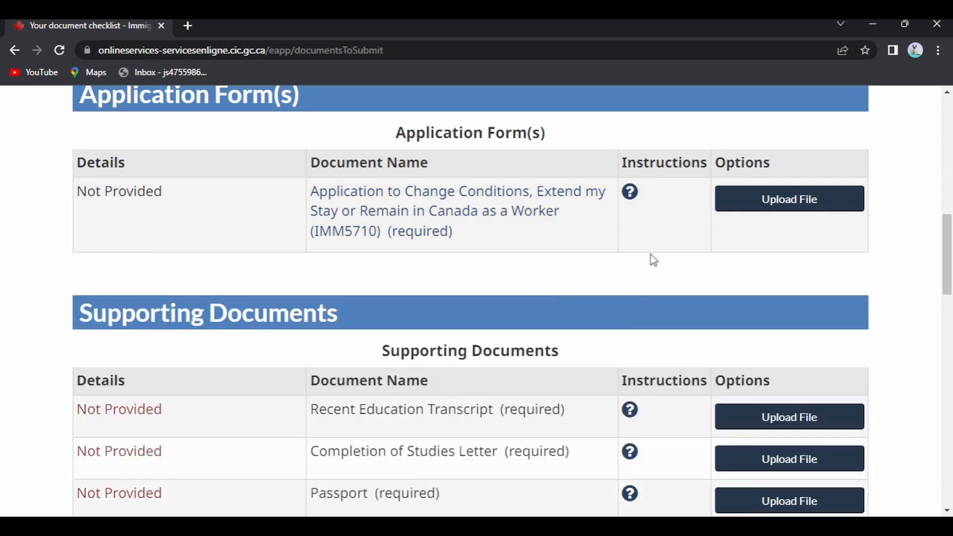
pyautogui.scroll(-4, 471, 270)
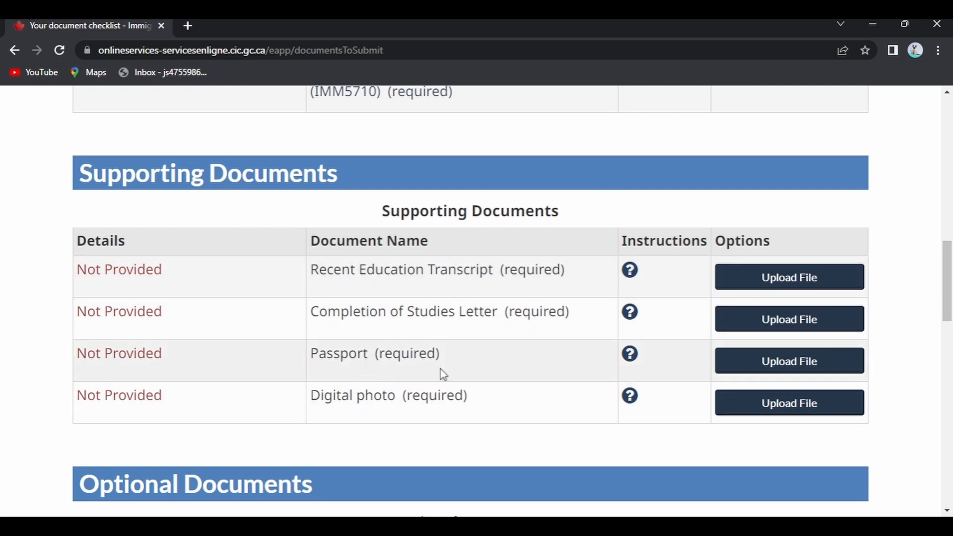
pyautogui.scroll(-8, 488, 331)
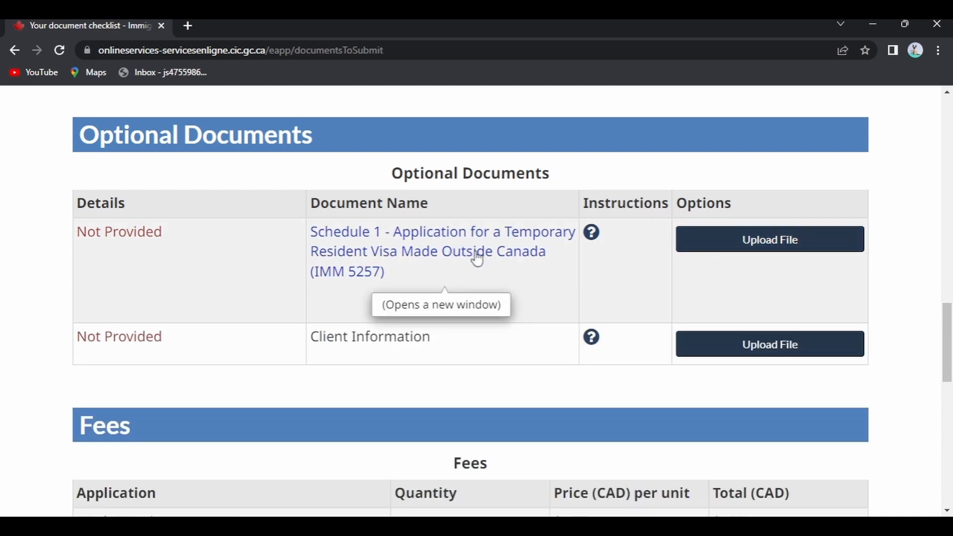
pyautogui.scroll(-5, 543, 338)
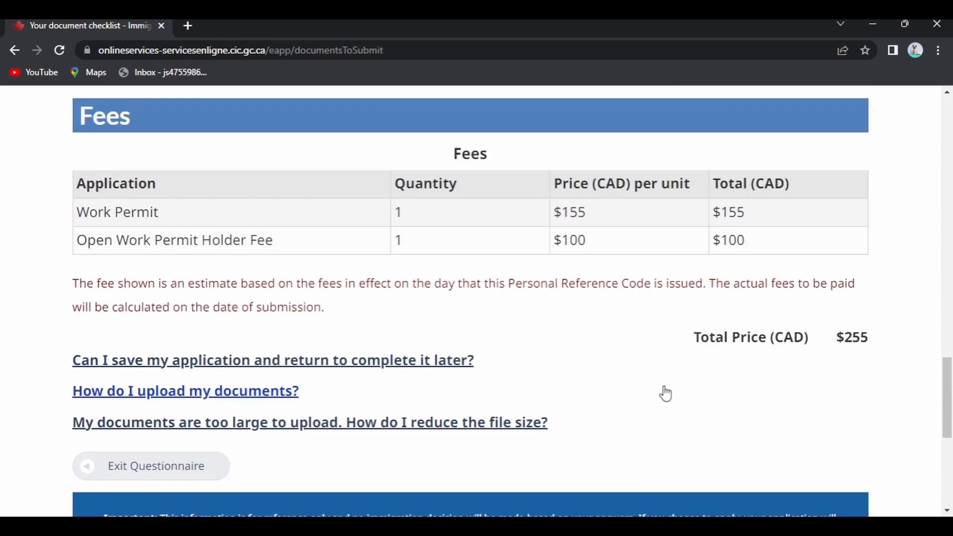
pyautogui.scroll(-1, 663, 390)
pyautogui.scroll(12, 733, 370)
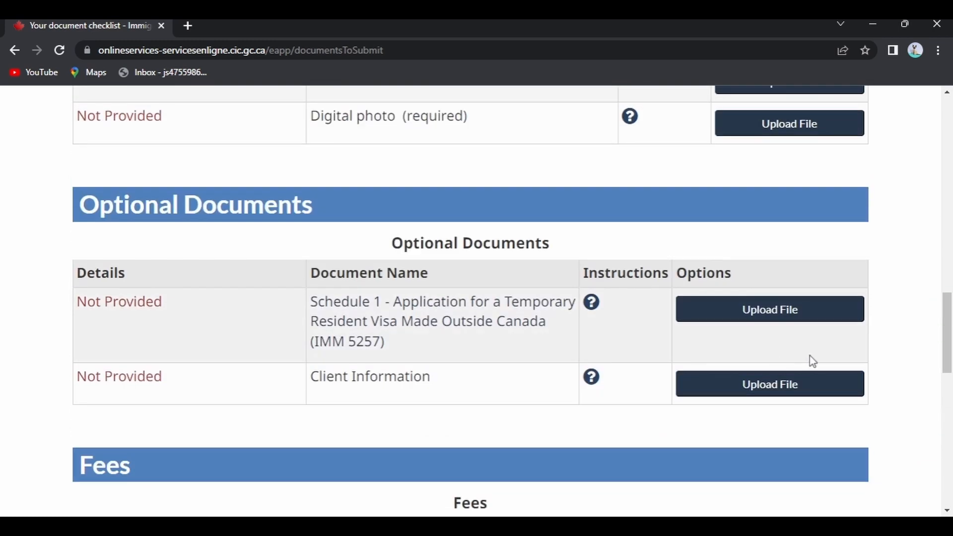
pyautogui.scroll(5, 644, 347)
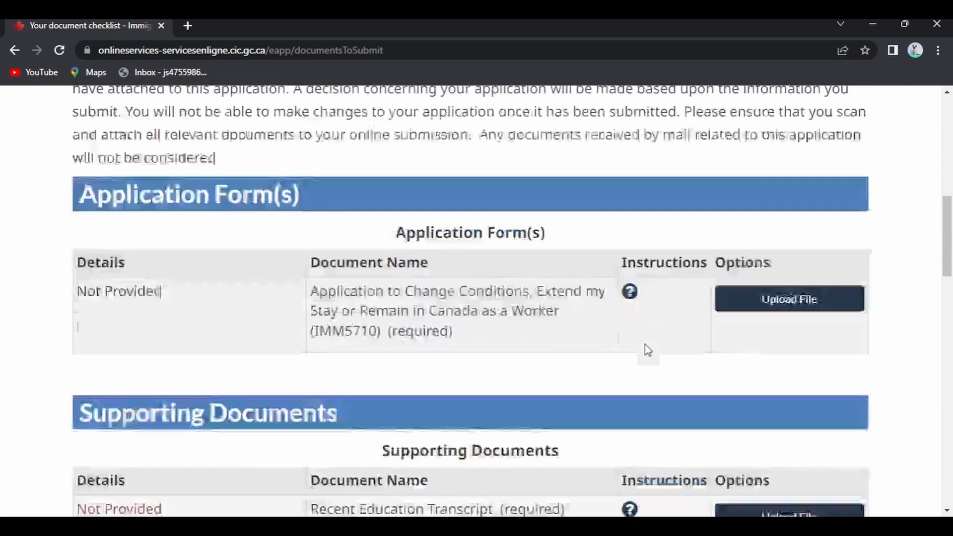
pyautogui.scroll(-9, 499, 365)
pyautogui.scroll(8, 494, 363)
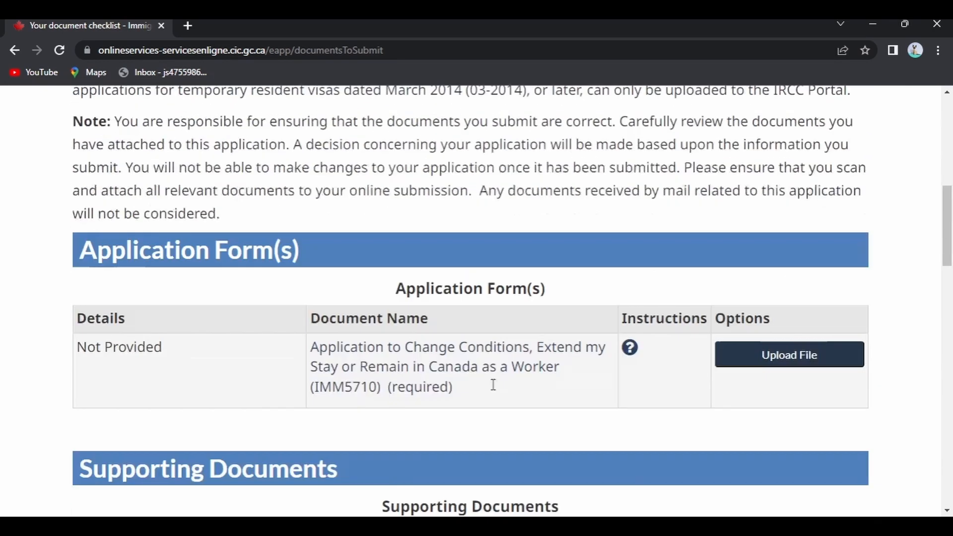
pyautogui.scroll(-2, 489, 303)
pyautogui.click(490, 282)
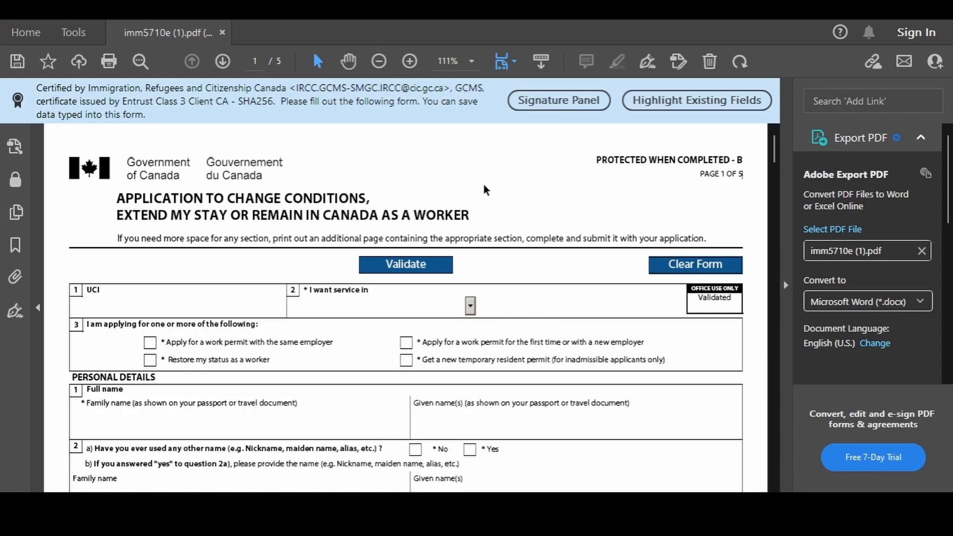
# Enter the applicant's UCI, choose English service, and select the new-employer application type
pyautogui.scroll(-1, 556, 200)
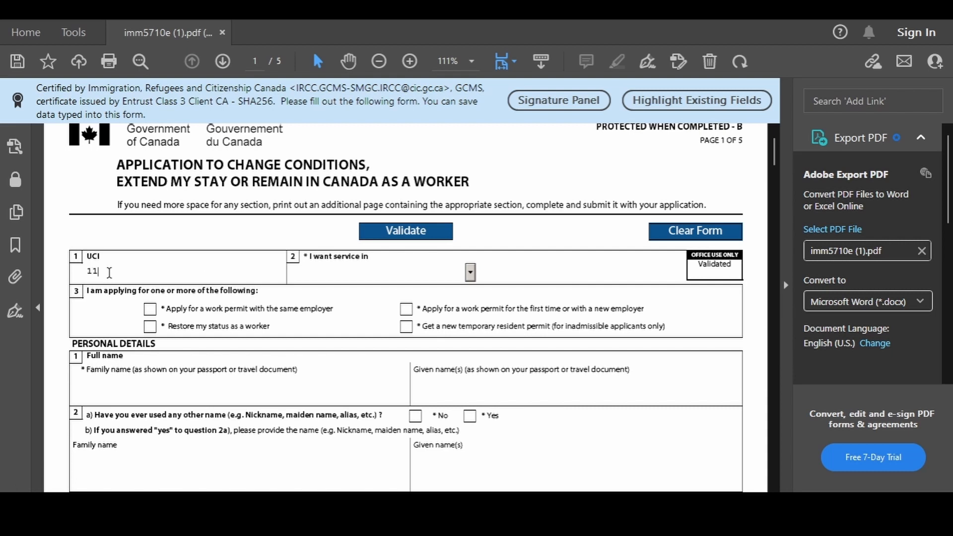
pyautogui.click(469, 272)
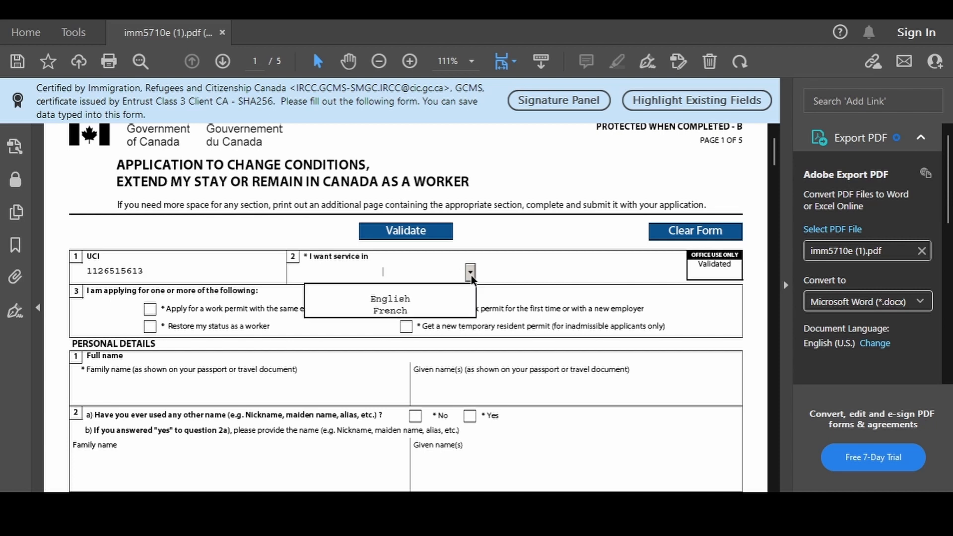
pyautogui.click(390, 300)
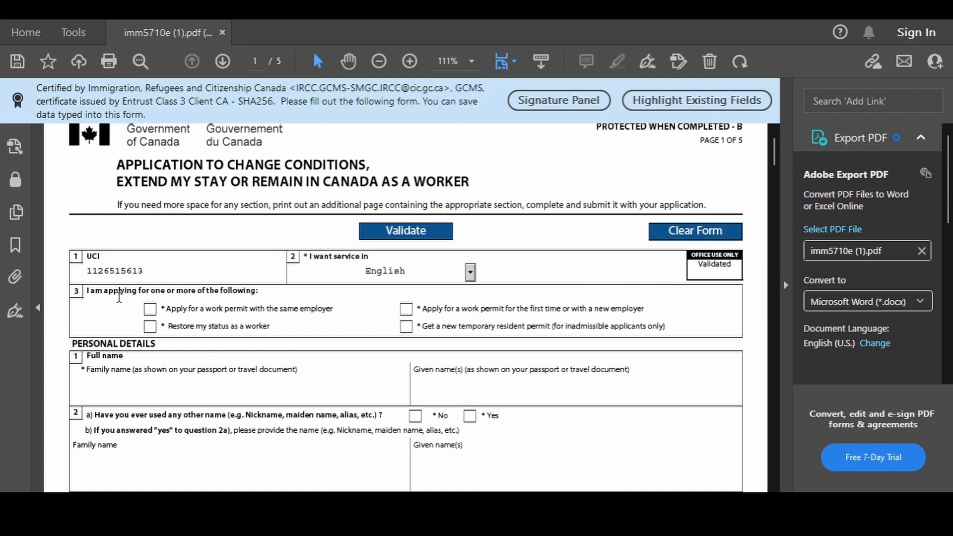
pyautogui.moveTo(132, 297); pyautogui.dragTo(259, 292)
pyautogui.scroll(-1, 407, 297)
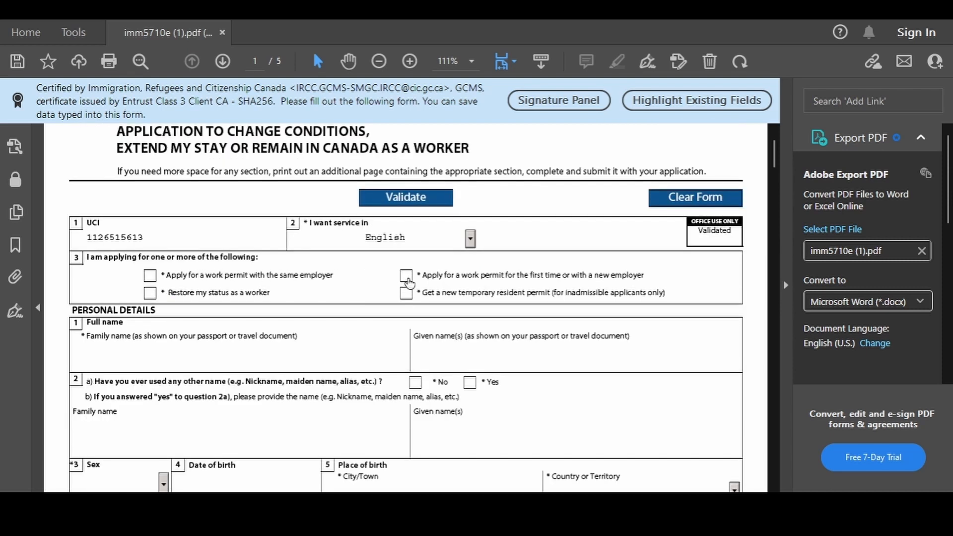
pyautogui.click(406, 276)
pyautogui.scroll(-3, 91, 271)
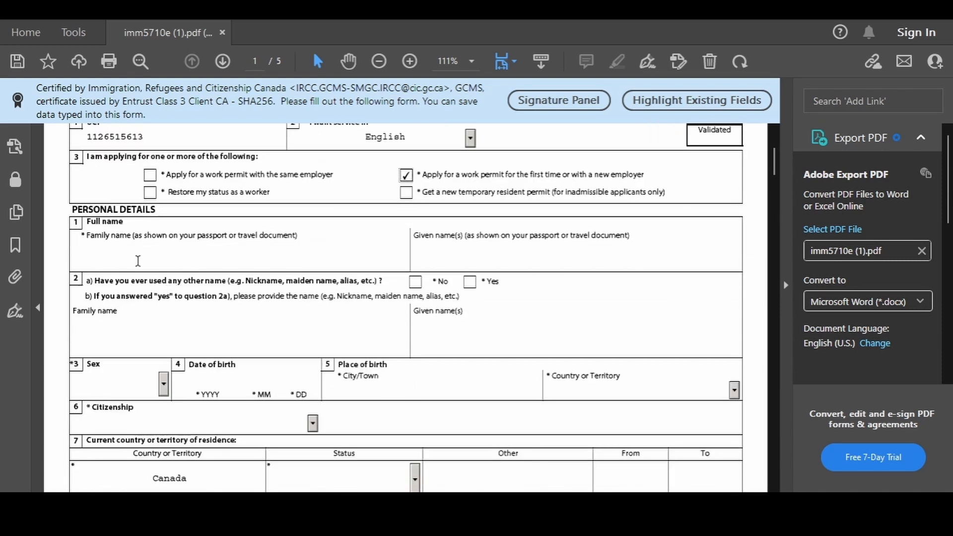
# Enter the applicant's family and given names and answer No to other names used
pyautogui.click(141, 260)
pyautogui.press('Tab')
pyautogui.scroll(-1, 380, 263)
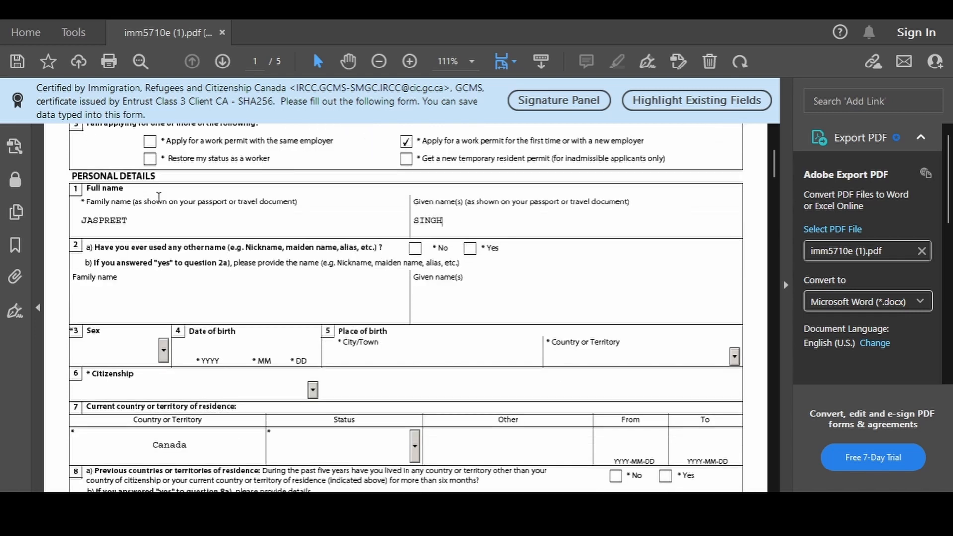
pyautogui.moveTo(180, 250); pyautogui.dragTo(347, 256)
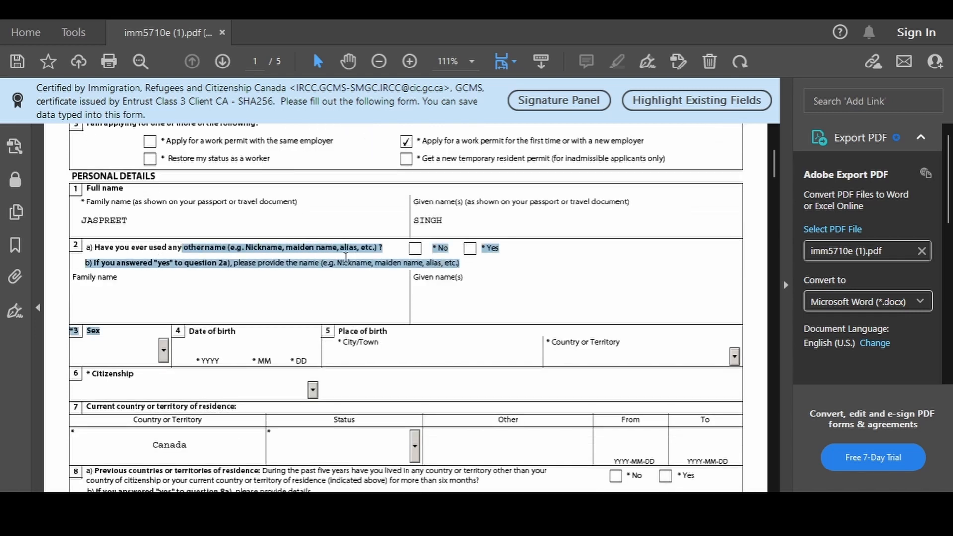
pyautogui.click(372, 251)
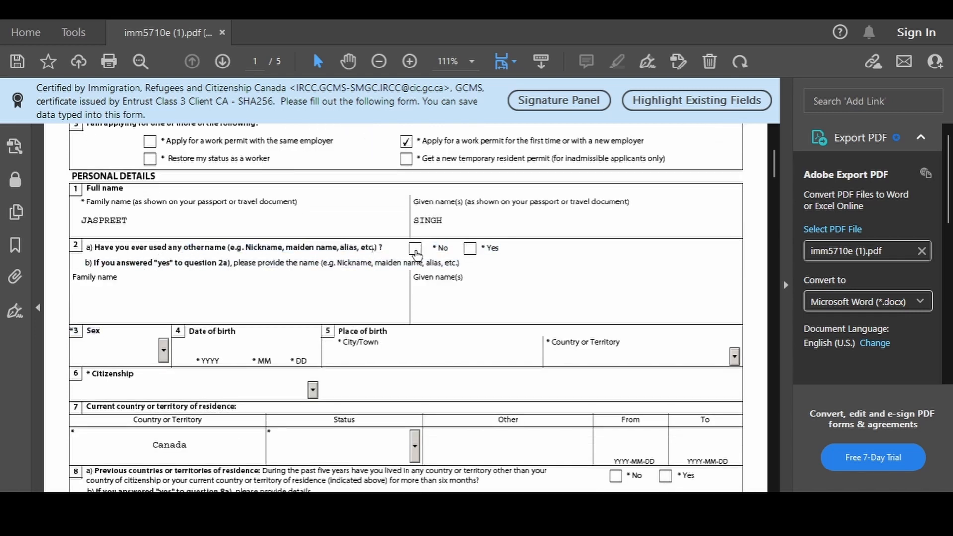
pyautogui.click(415, 249)
pyautogui.scroll(-2, 312, 303)
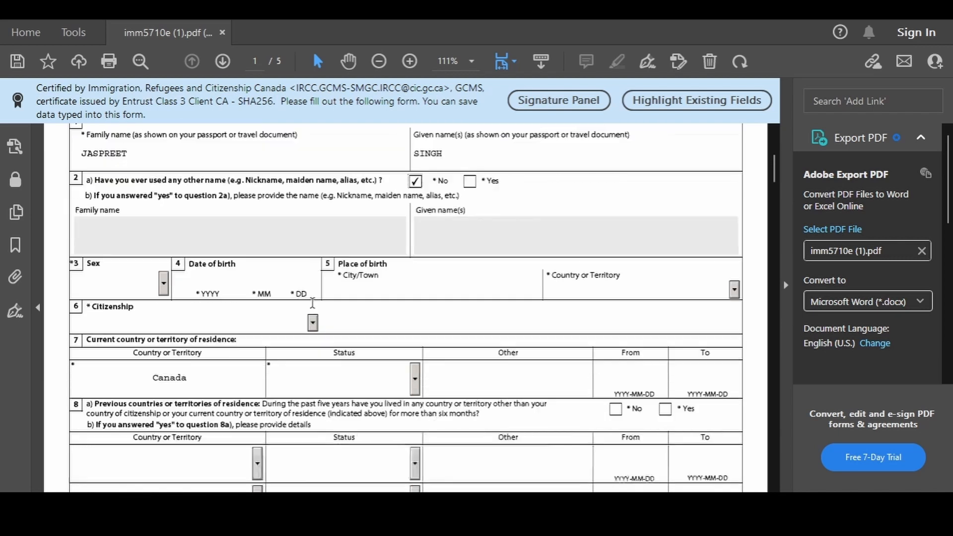
# Set sex to Male and enter the date of birth starting 1997-02
pyautogui.click(163, 286)
pyautogui.click(94, 330)
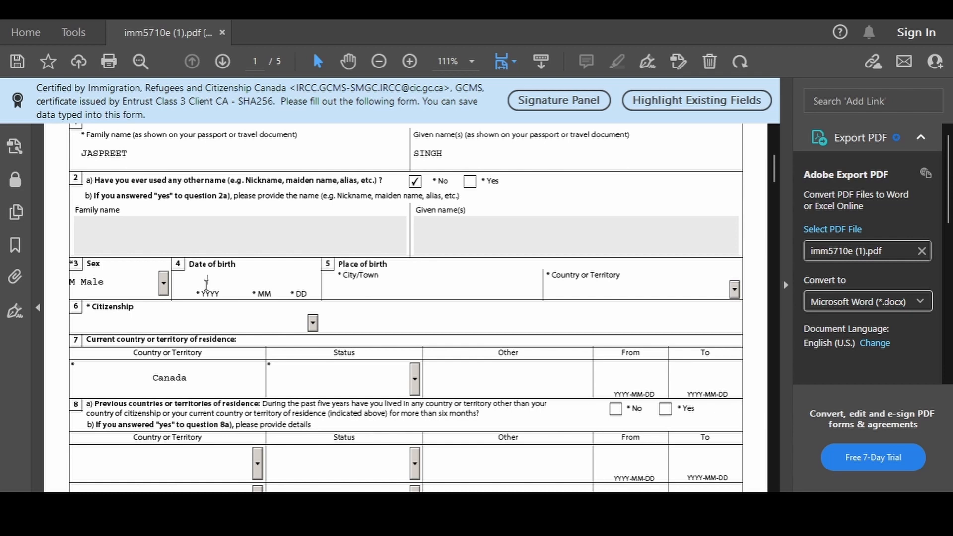
pyautogui.click(207, 284)
pyautogui.press('Tab')
pyautogui.press('Tab')
pyautogui.click(366, 290)
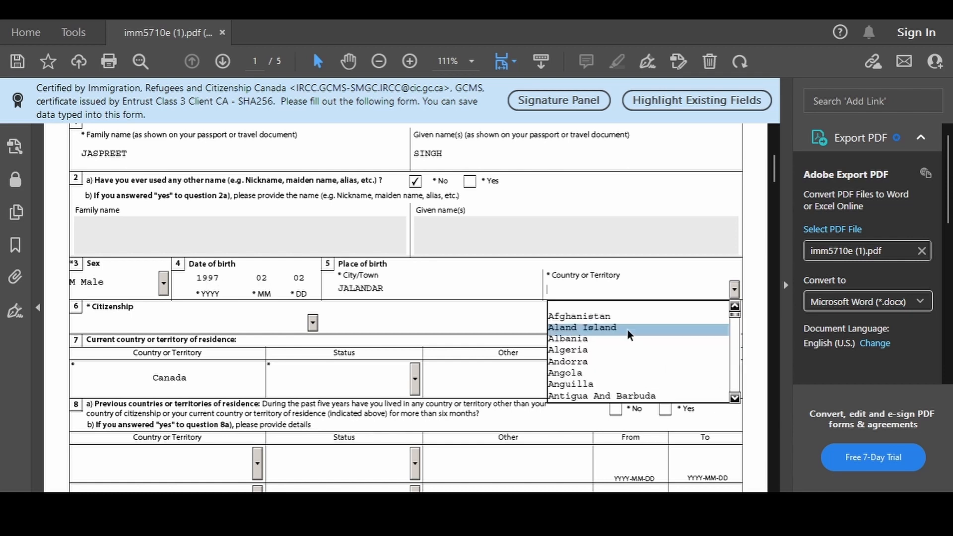
pyautogui.scroll(-5, 626, 330)
pyautogui.scroll(3, 596, 203)
# Choose India for citizenship and Student residence status starting in 2018
pyautogui.click(312, 323)
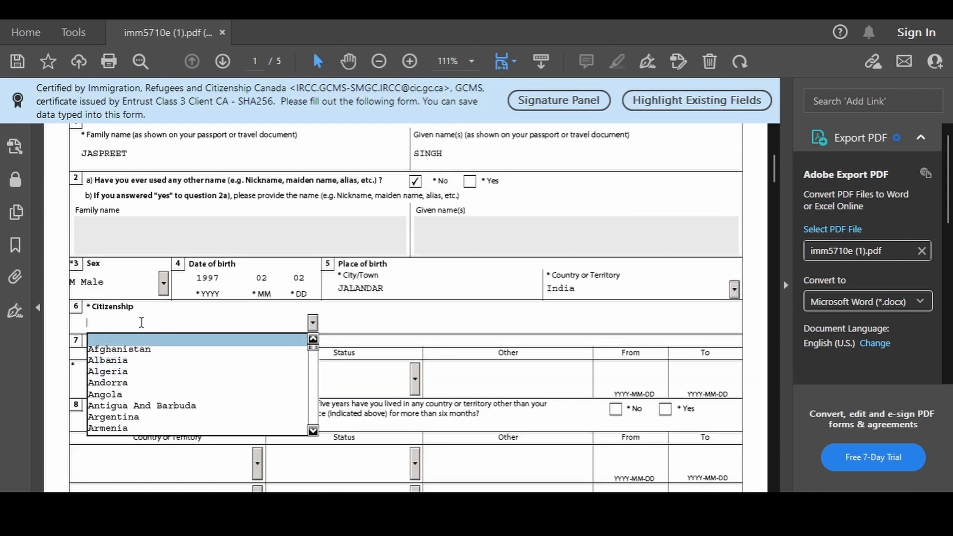
pyautogui.write('ia')
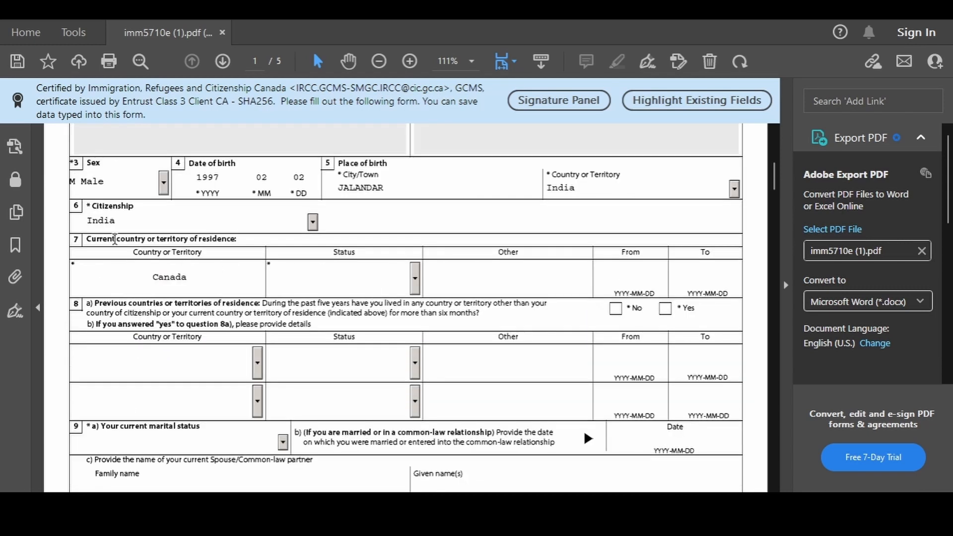
pyautogui.moveTo(87, 239); pyautogui.dragTo(237, 240)
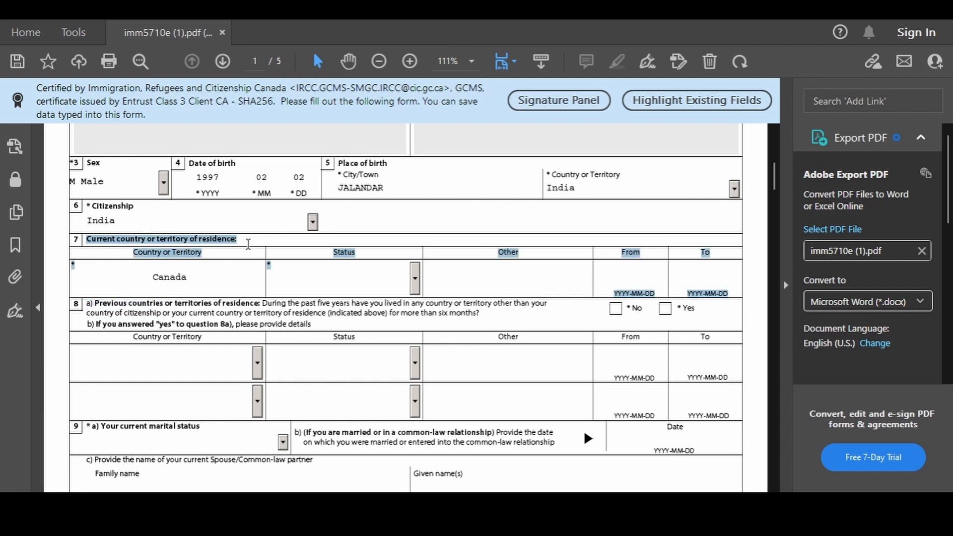
pyautogui.click(229, 286)
pyautogui.click(415, 278)
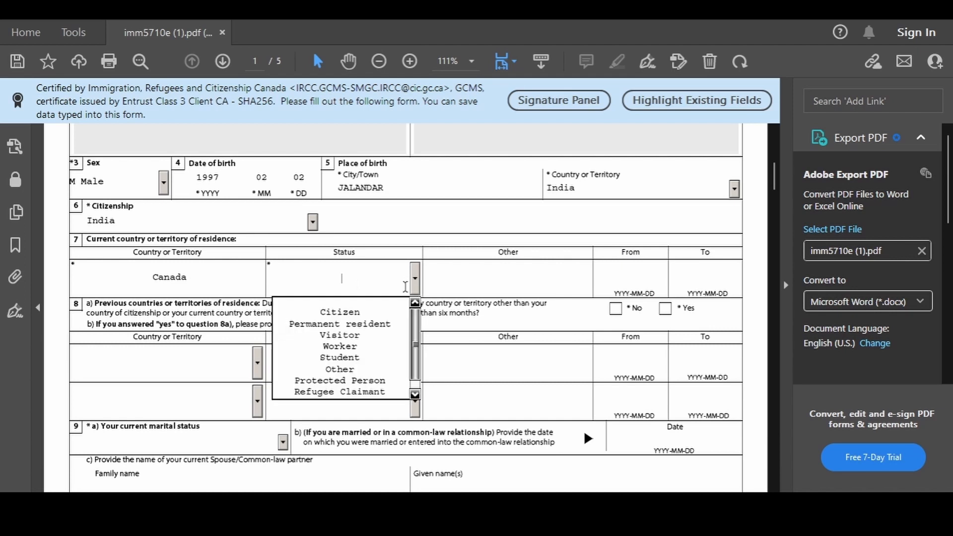
pyautogui.click(343, 359)
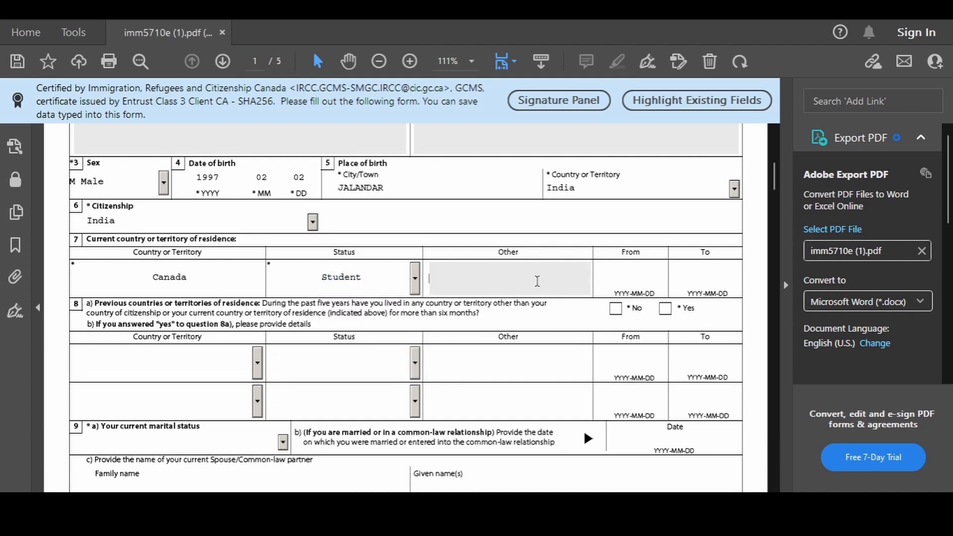
pyautogui.click(658, 268)
pyautogui.write('2018-04-18')
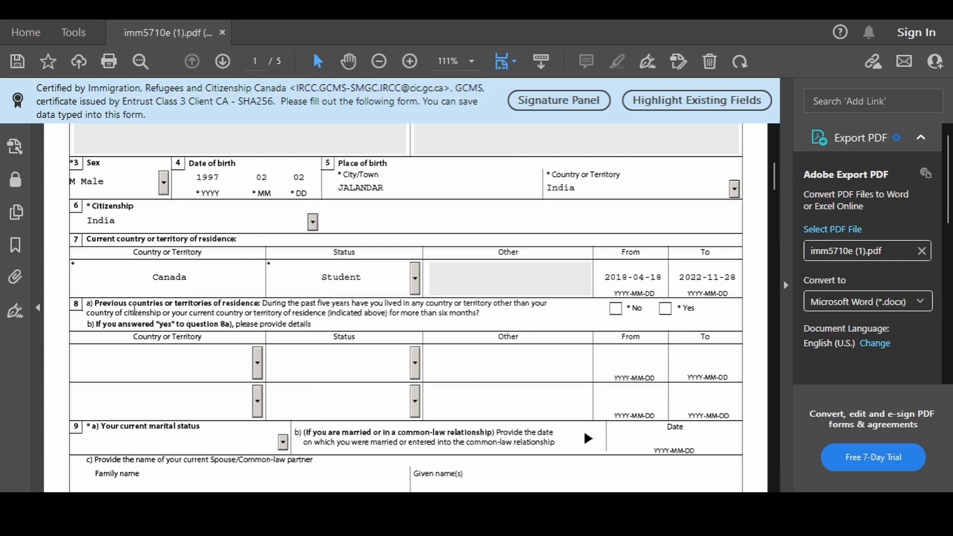
# Answer No to other countries of residence (8a) and set marital status to Single
pyautogui.scroll(-1, 134, 308)
pyautogui.moveTo(123, 268); pyautogui.dragTo(451, 280)
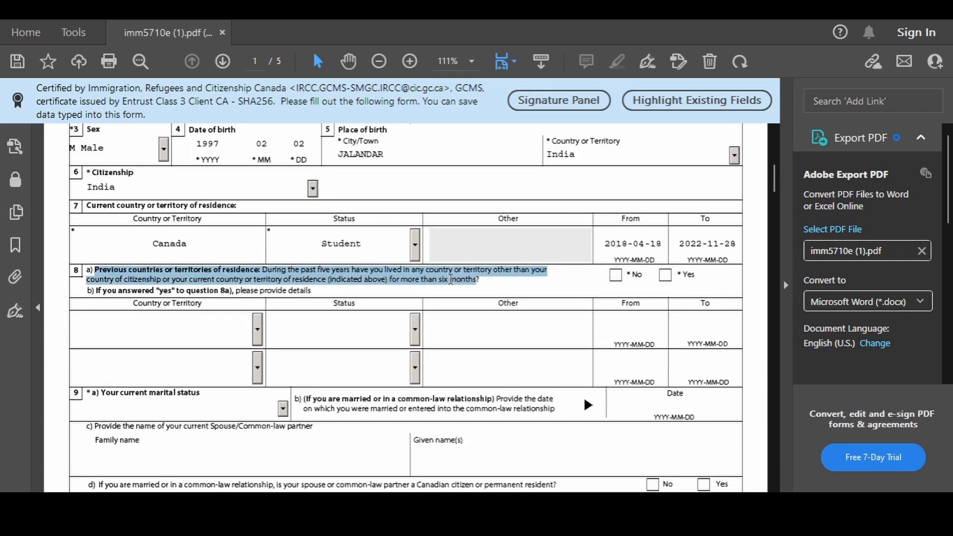
pyautogui.click(515, 279)
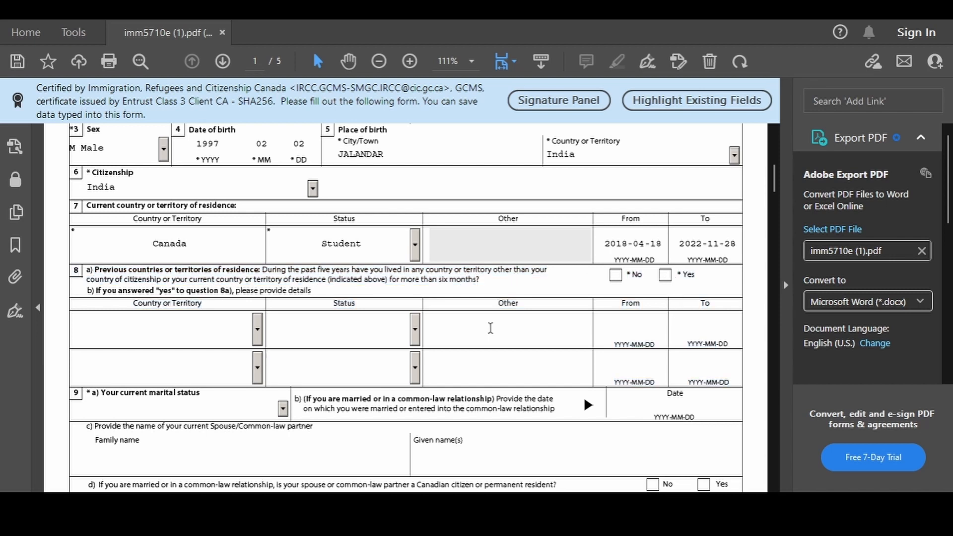
pyautogui.click(616, 275)
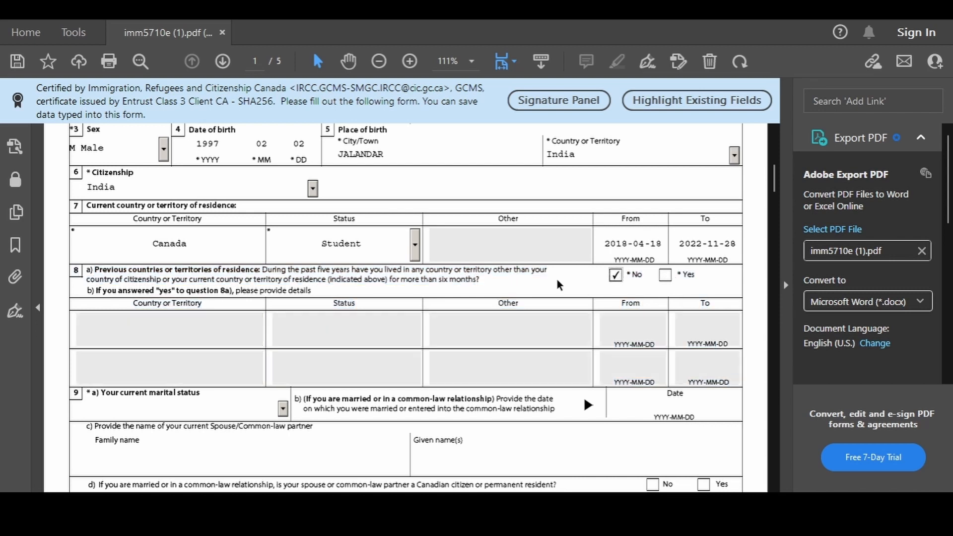
pyautogui.scroll(-3, 400, 276)
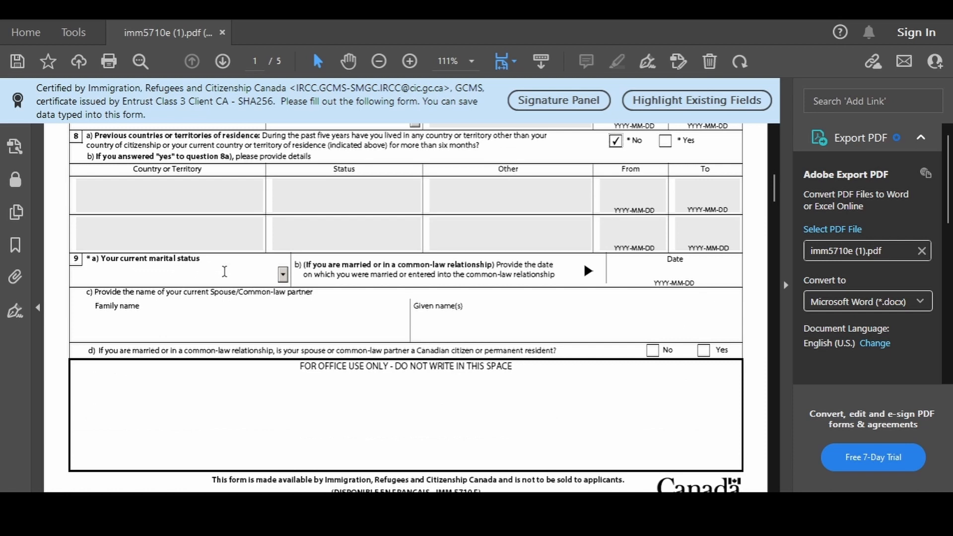
pyautogui.click(282, 275)
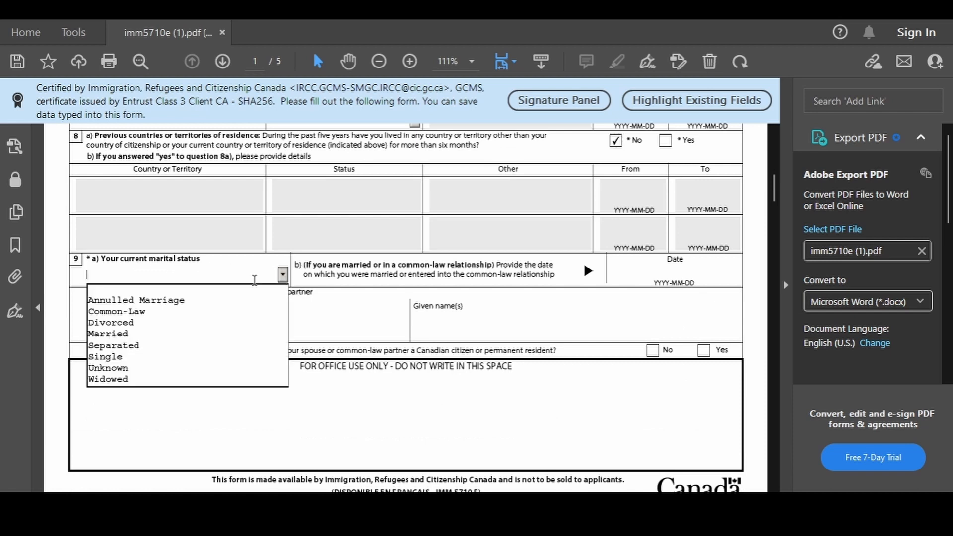
pyautogui.click(138, 361)
pyautogui.scroll(-7, 440, 301)
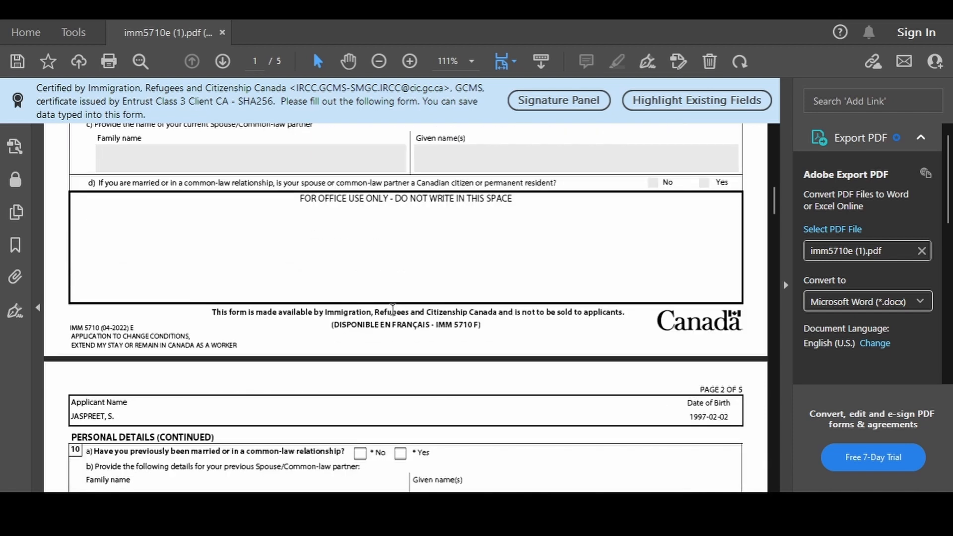
# Answer No to previous marriage and set native language Punjabi, communication language English
pyautogui.moveTo(96, 284); pyautogui.dragTo(323, 282)
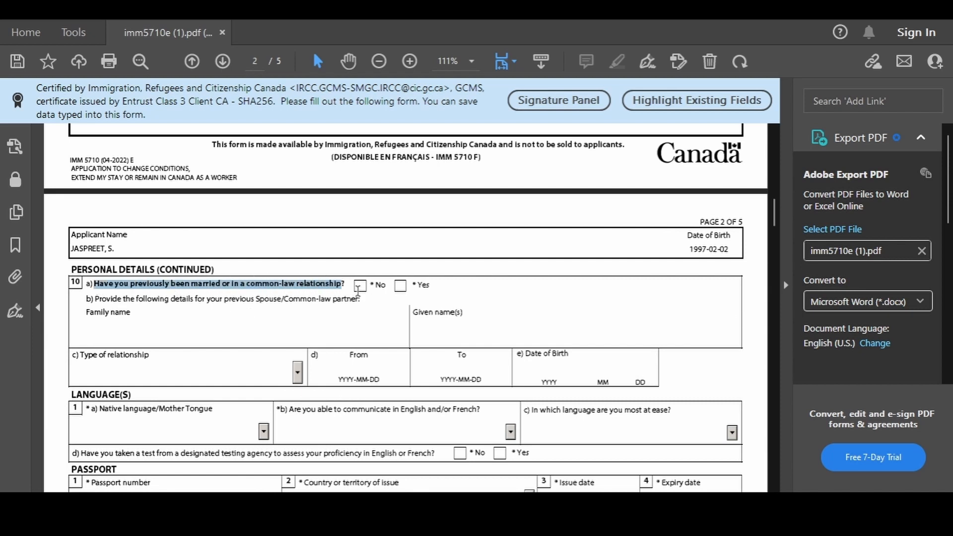
pyautogui.click(360, 286)
pyautogui.scroll(-4, 266, 296)
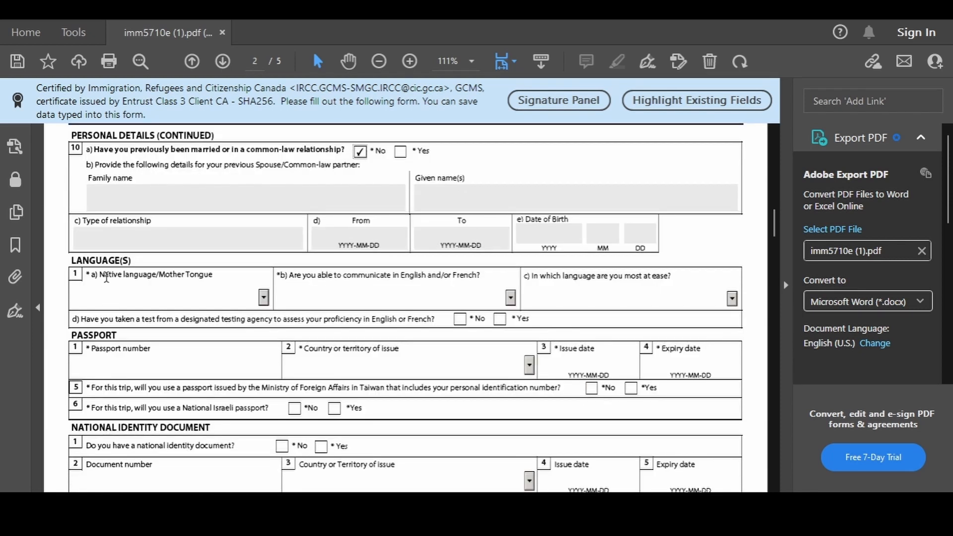
pyautogui.click(266, 297)
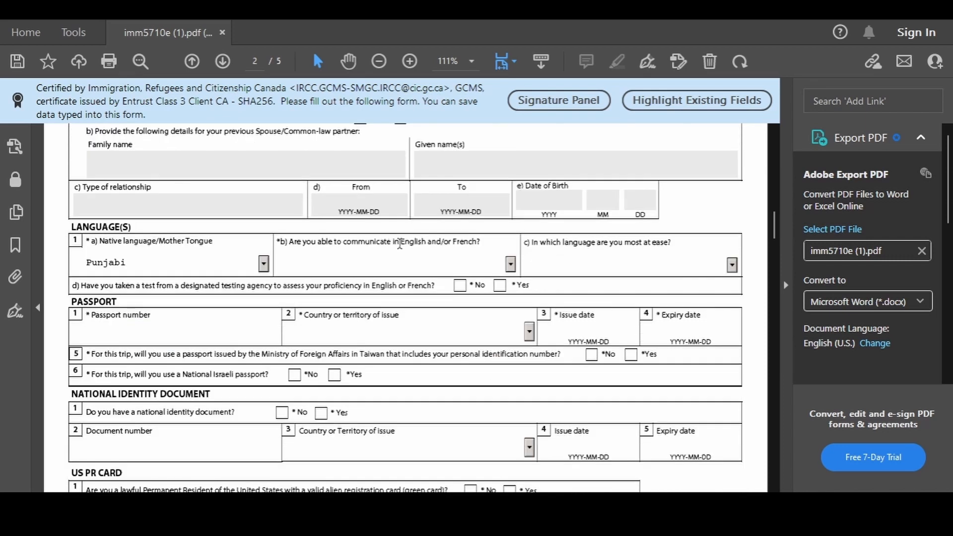
pyautogui.click(510, 265)
pyautogui.click(298, 289)
# Answer No to a language test and enter the India-issued passport, valid 2017-11-28 to 2027-11-29
pyautogui.moveTo(81, 286); pyautogui.dragTo(430, 291)
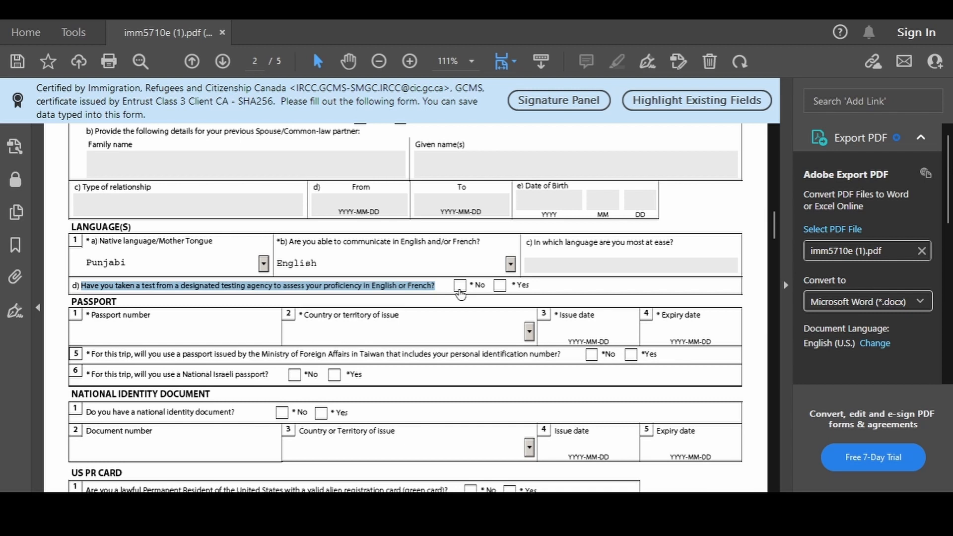
pyautogui.click(460, 289)
pyautogui.click(120, 328)
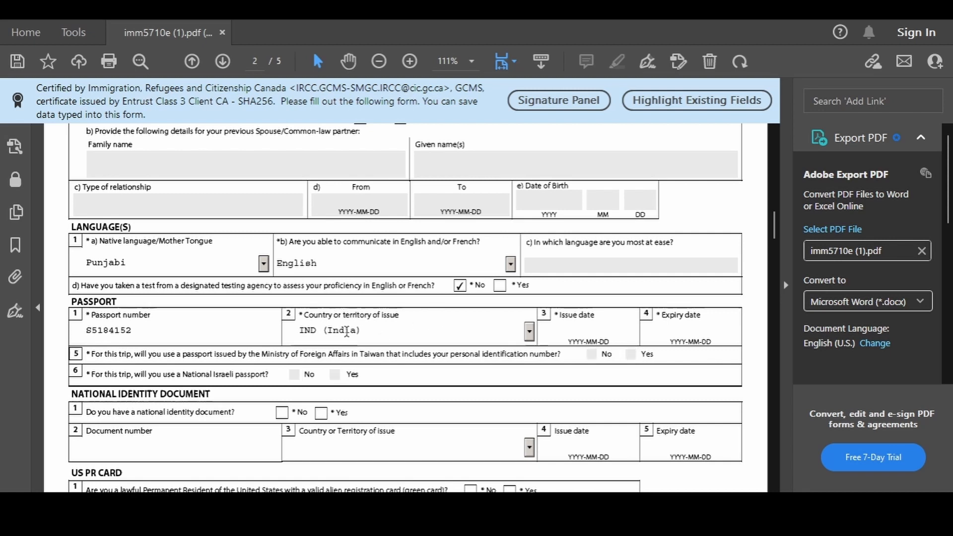
pyautogui.click(579, 331)
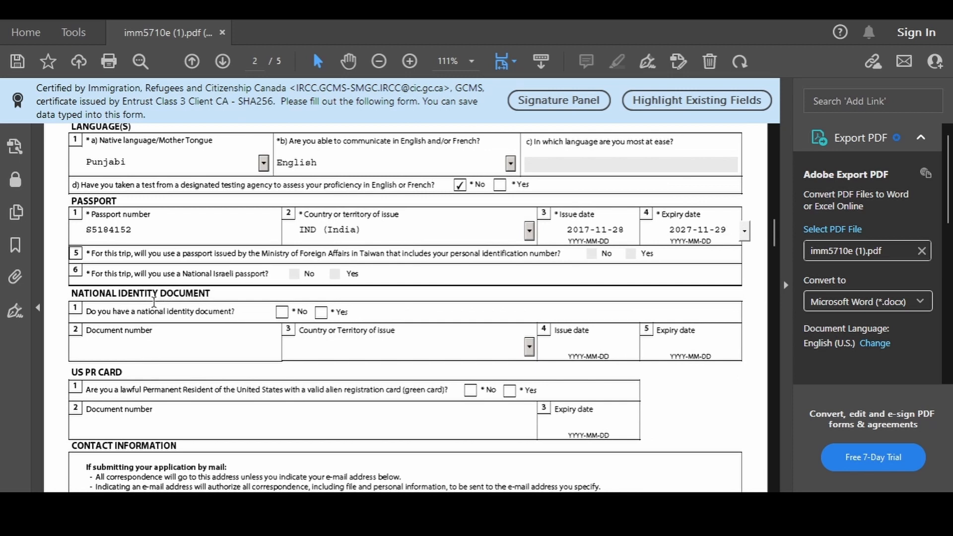
# Answer No to having a national identity document and a US PR card
pyautogui.moveTo(112, 307); pyautogui.dragTo(232, 312)
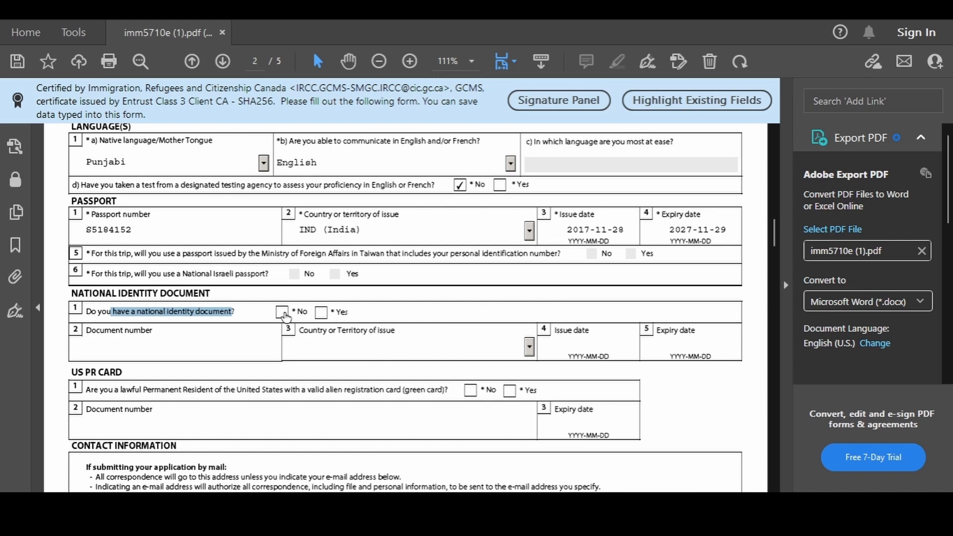
pyautogui.click(283, 313)
pyautogui.scroll(-3, 367, 327)
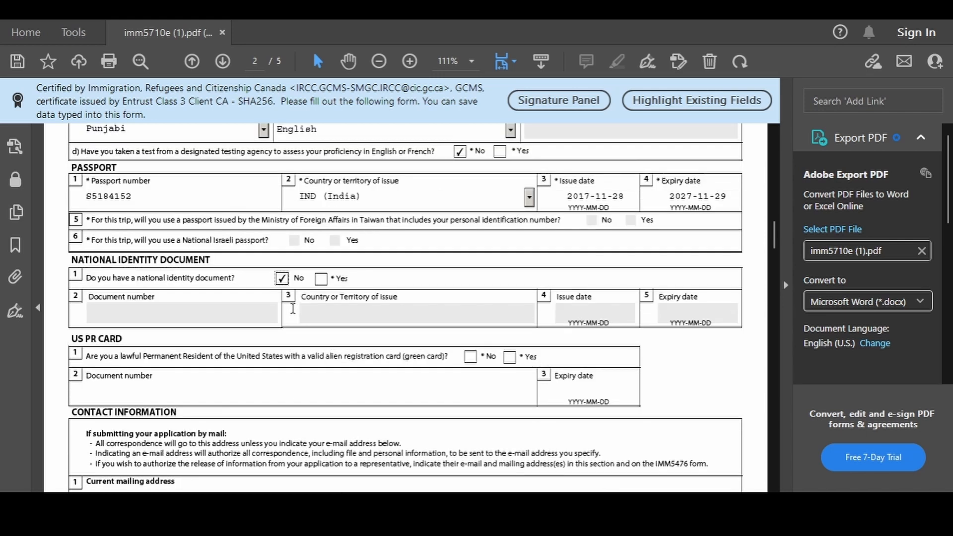
pyautogui.click(470, 323)
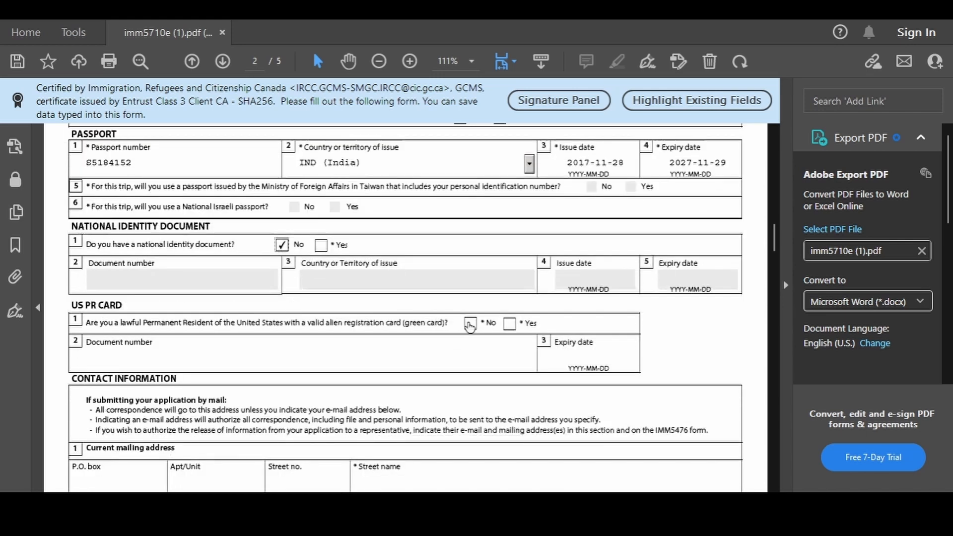
# Fill in the mailing address and mark the residential address as the same
pyautogui.scroll(-4, 167, 327)
pyautogui.scroll(-5, 169, 329)
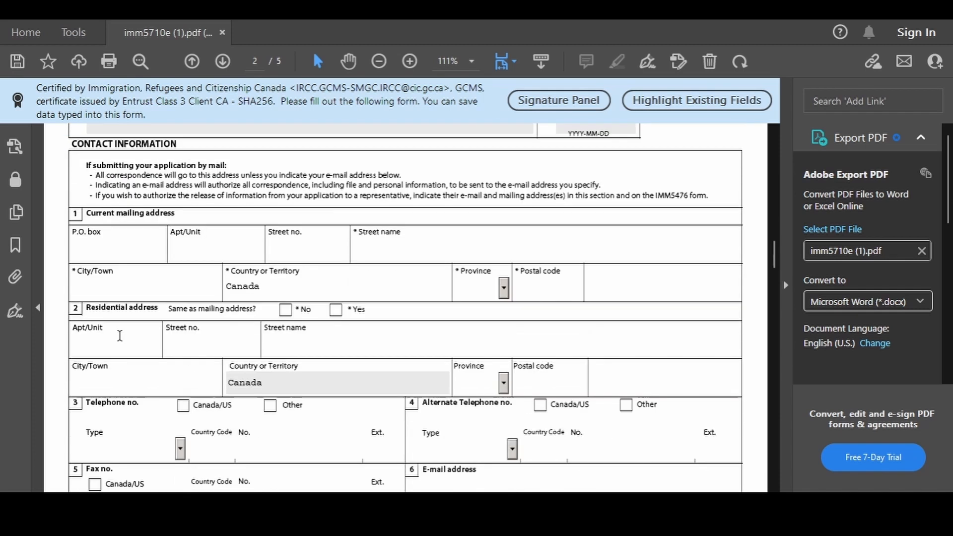
pyautogui.click(106, 243)
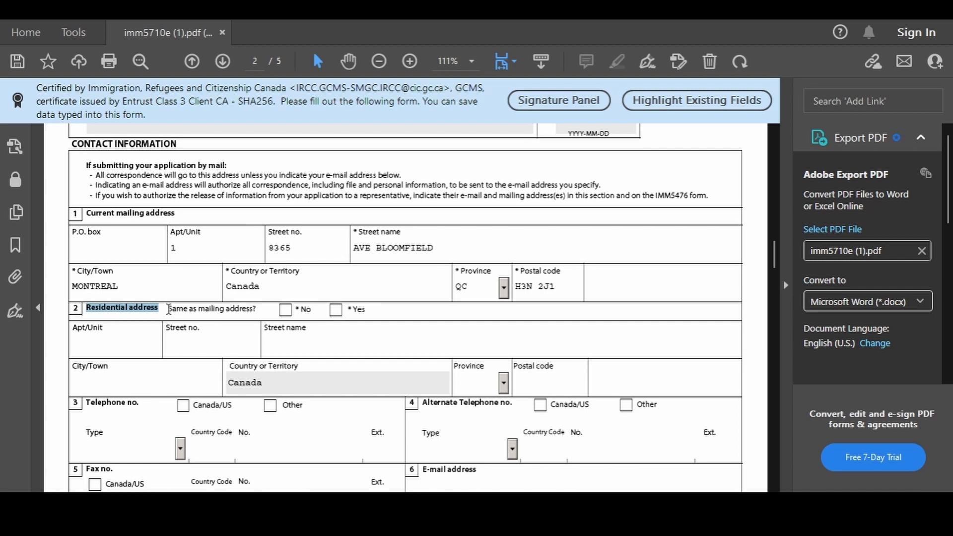
pyautogui.moveTo(169, 309); pyautogui.dragTo(244, 313)
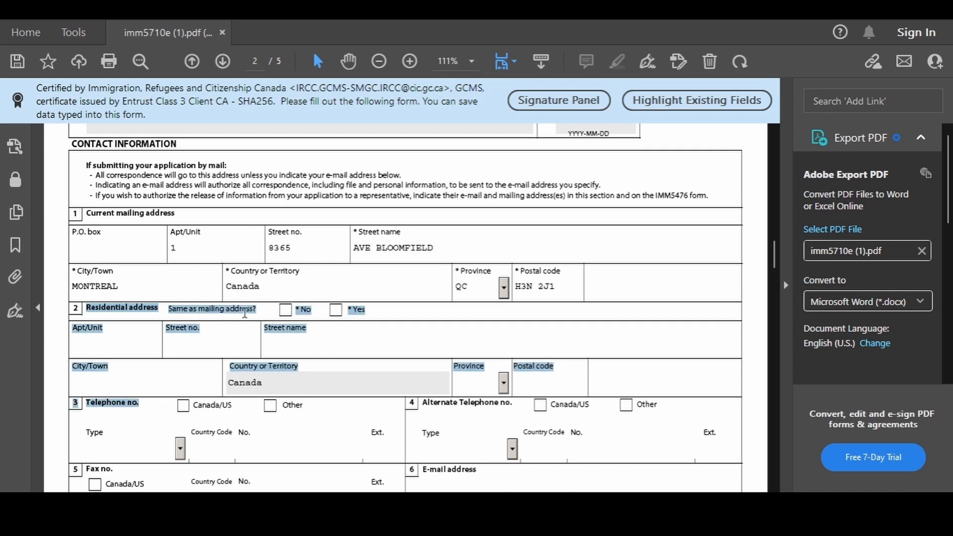
pyautogui.click(335, 311)
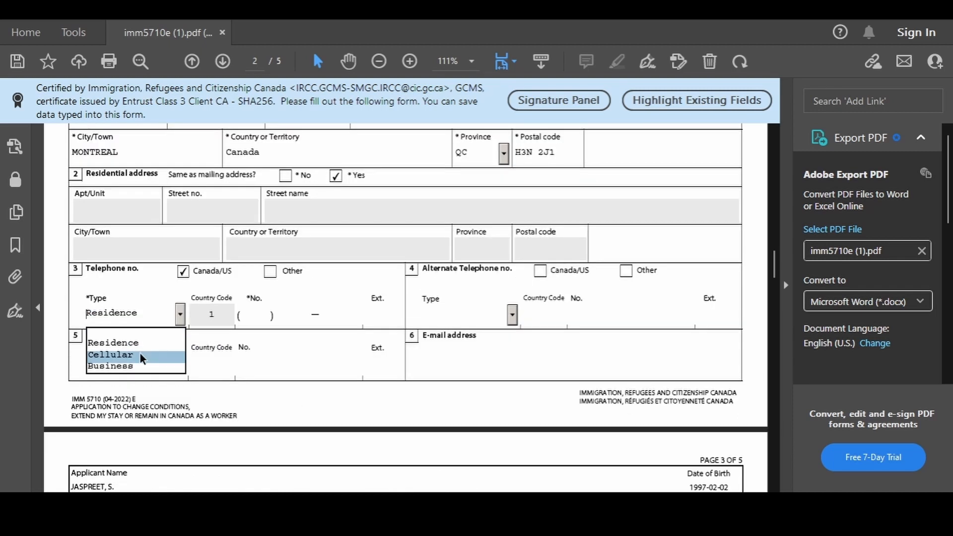
# Set the telephone type to Cellular and enter original entry date 2018-04-28
pyautogui.click(140, 353)
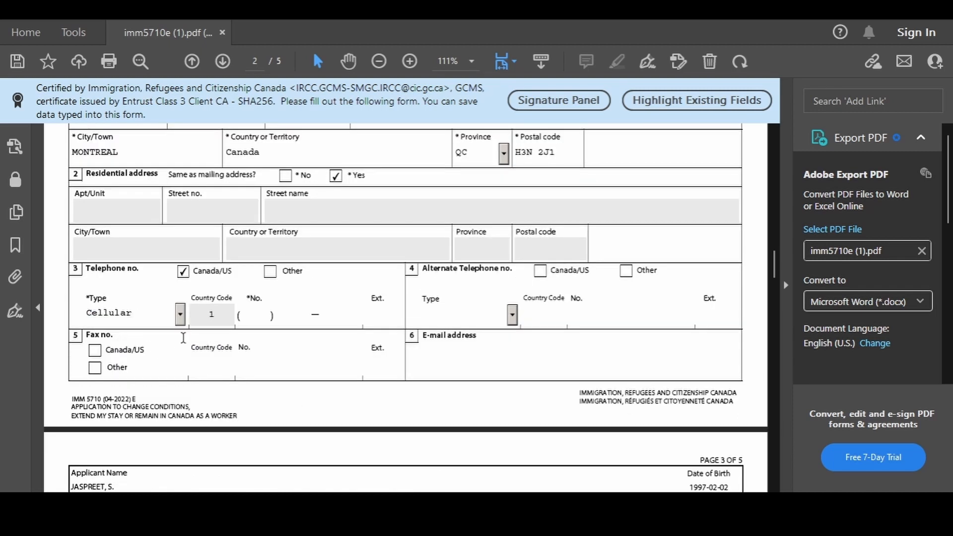
pyautogui.scroll(-5, 186, 312)
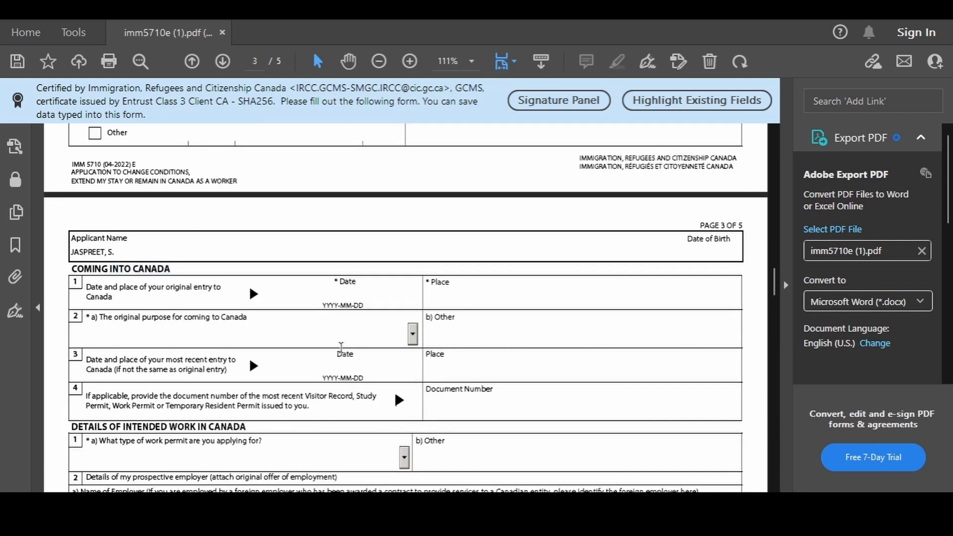
pyautogui.moveTo(120, 290); pyautogui.dragTo(209, 304)
pyautogui.click(348, 287)
pyautogui.write('2018-04-28')
# Enter MONTREAL as the entry place and Study as the original purpose
pyautogui.click(528, 291)
pyautogui.write('MONTREAL')
pyautogui.scroll(-3, 484, 294)
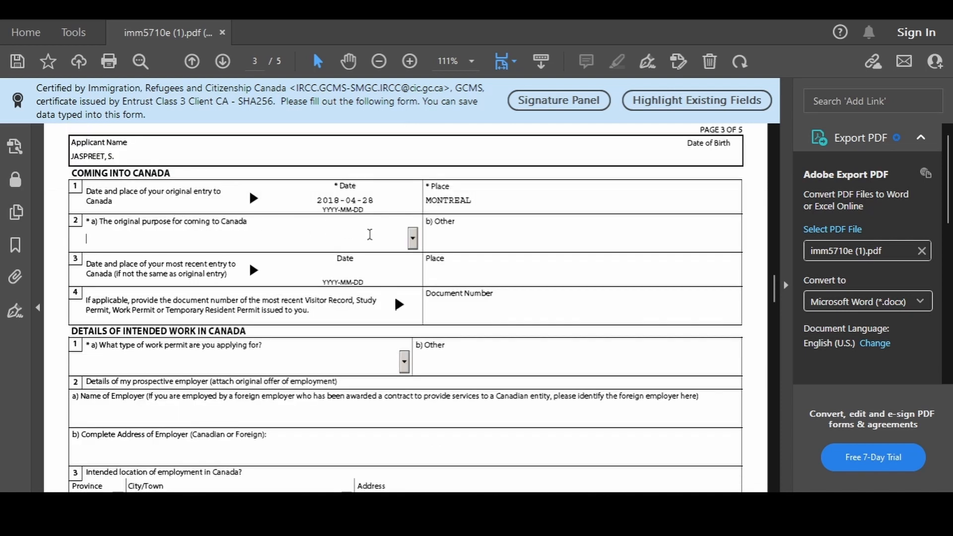
pyautogui.click(412, 238)
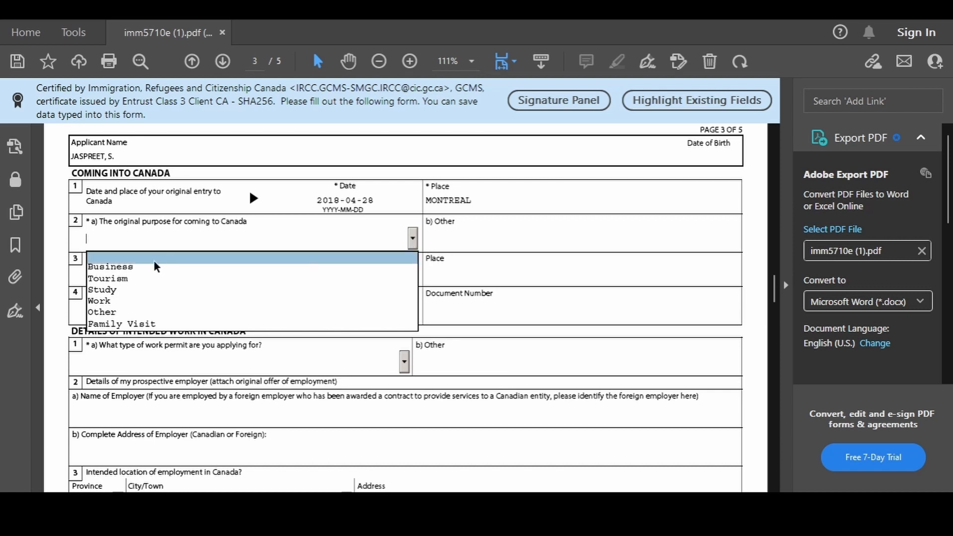
pyautogui.click(239, 290)
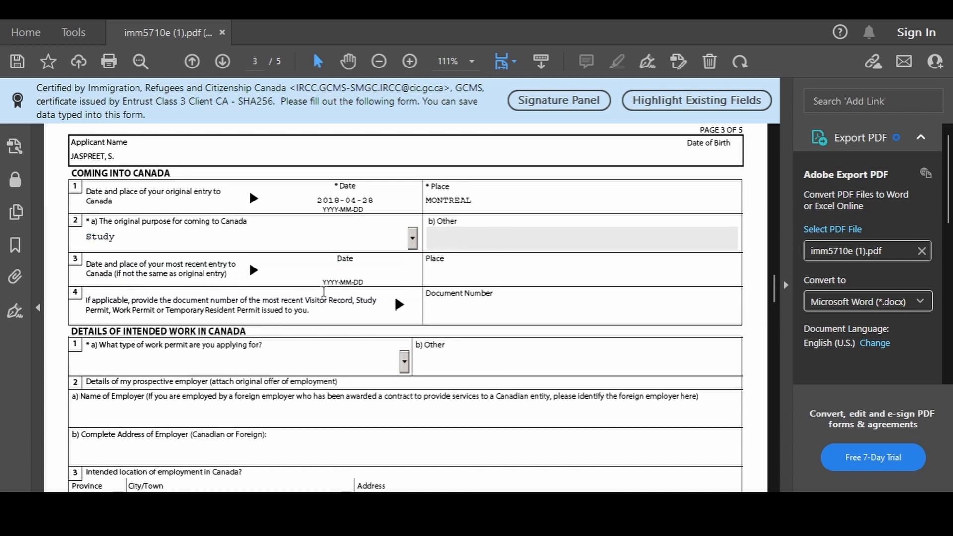
pyautogui.moveTo(71, 331); pyautogui.dragTo(209, 331)
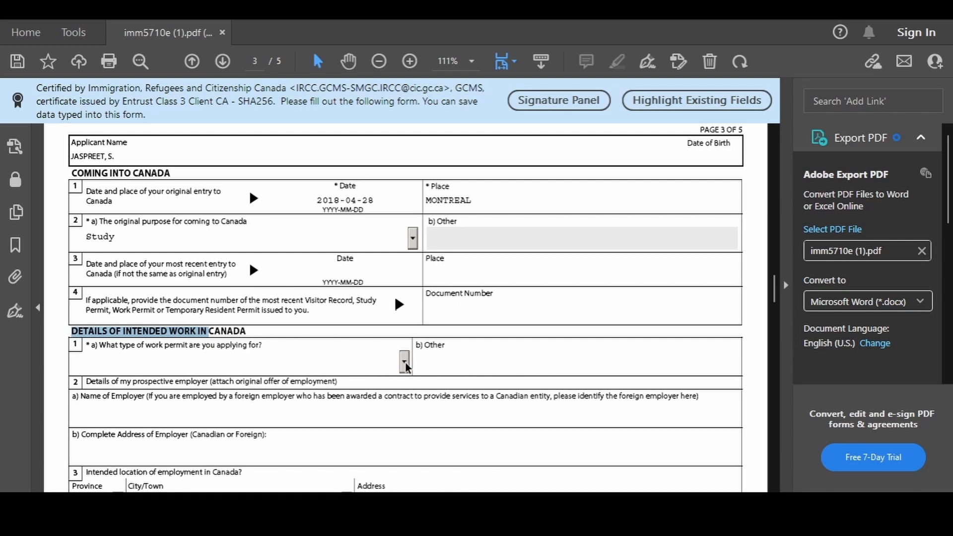
pyautogui.scroll(-2, 404, 367)
pyautogui.click(404, 260)
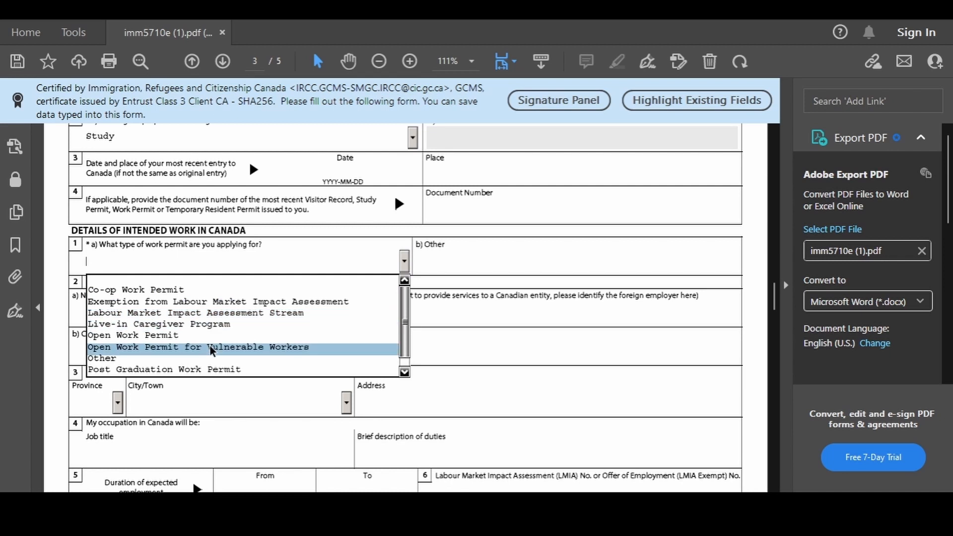
pyautogui.click(206, 369)
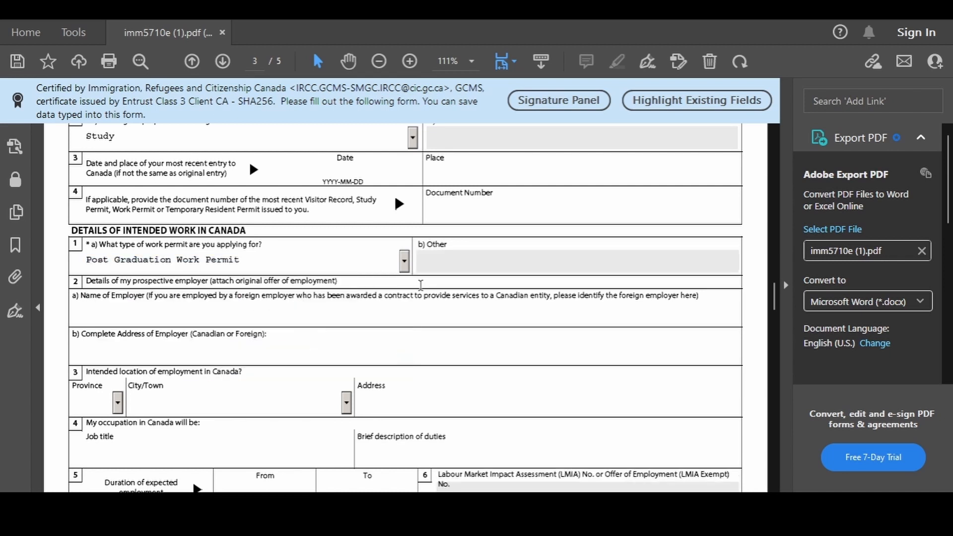
pyautogui.scroll(-1, 130, 280)
pyautogui.moveTo(121, 266); pyautogui.dragTo(525, 428)
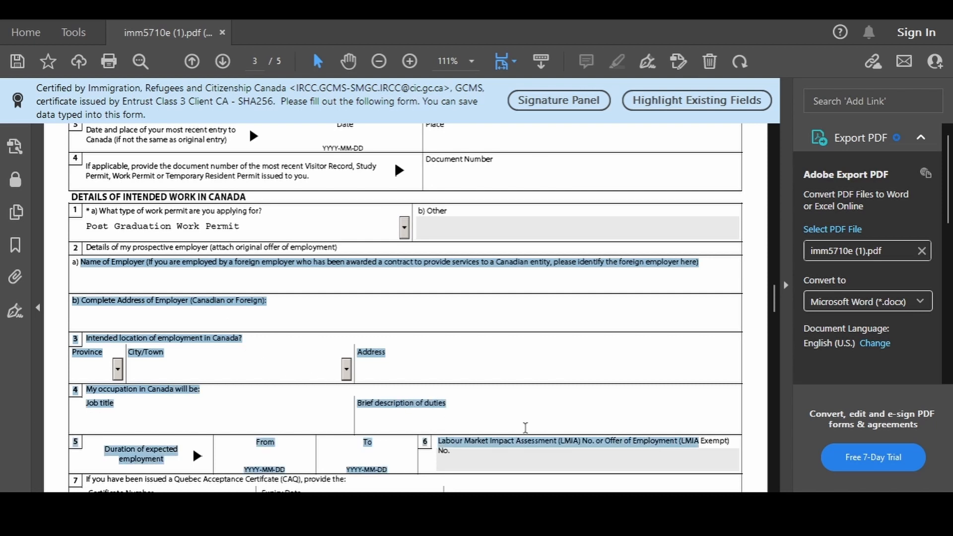
pyautogui.scroll(-1, 471, 311)
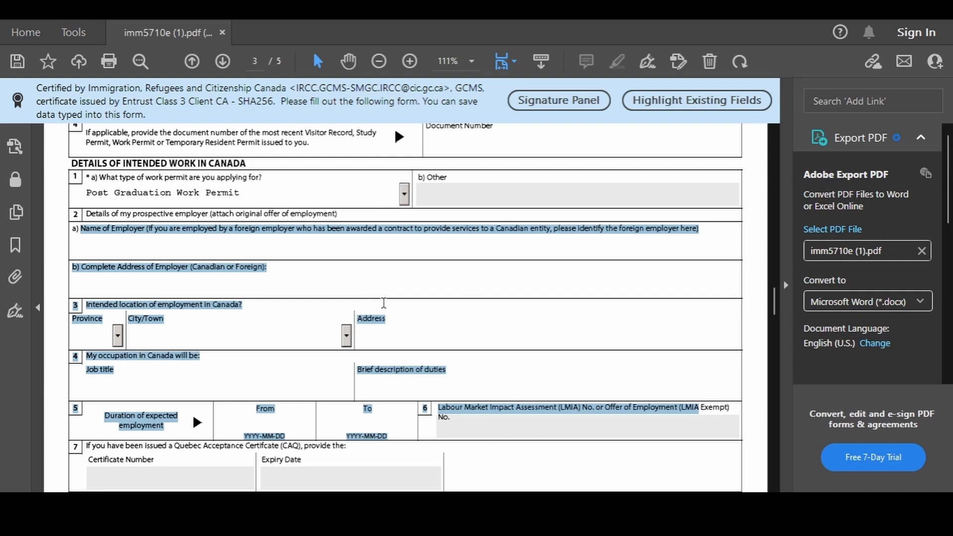
pyautogui.scroll(-7, 345, 291)
pyautogui.scroll(-1, 267, 298)
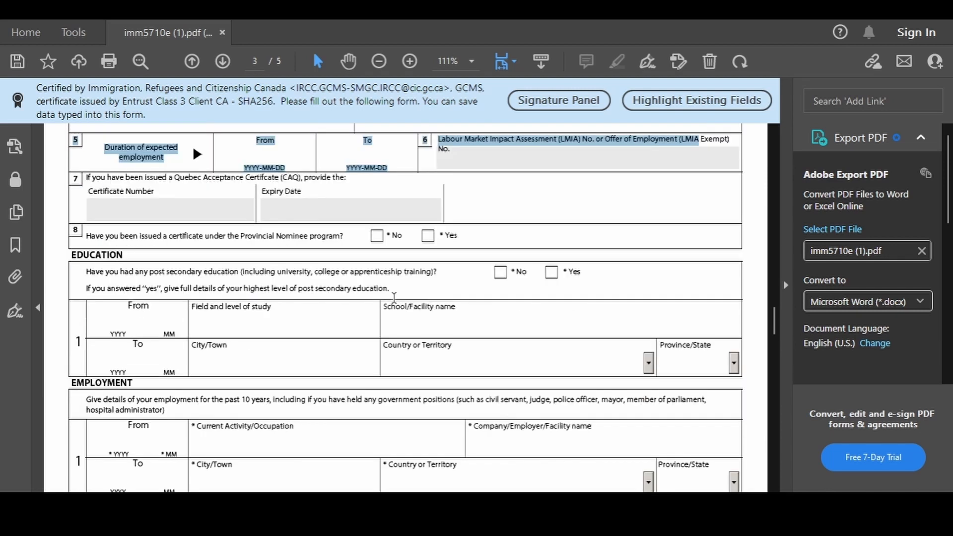
pyautogui.moveTo(87, 237); pyautogui.dragTo(346, 235)
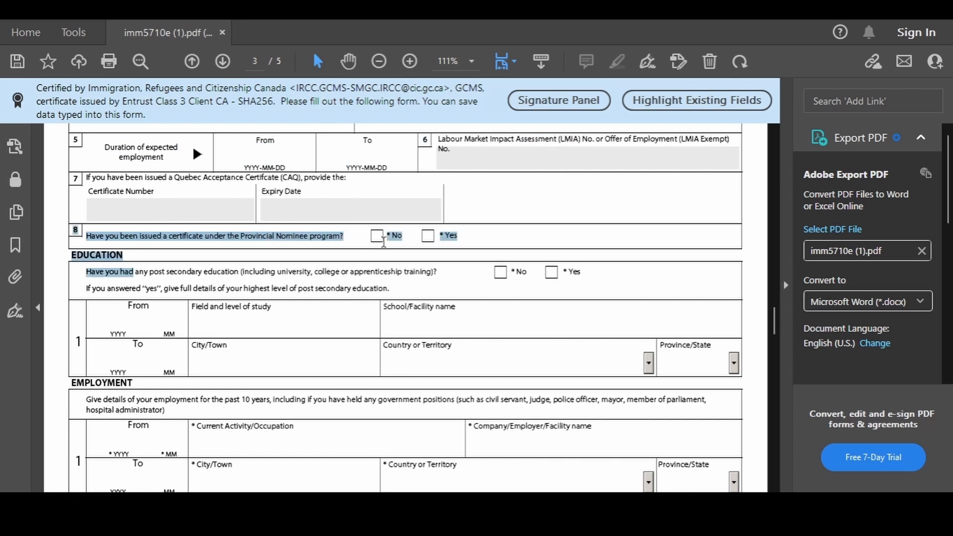
# Answer No to the Provincial Nominee question and Yes to post-secondary education
pyautogui.click(383, 242)
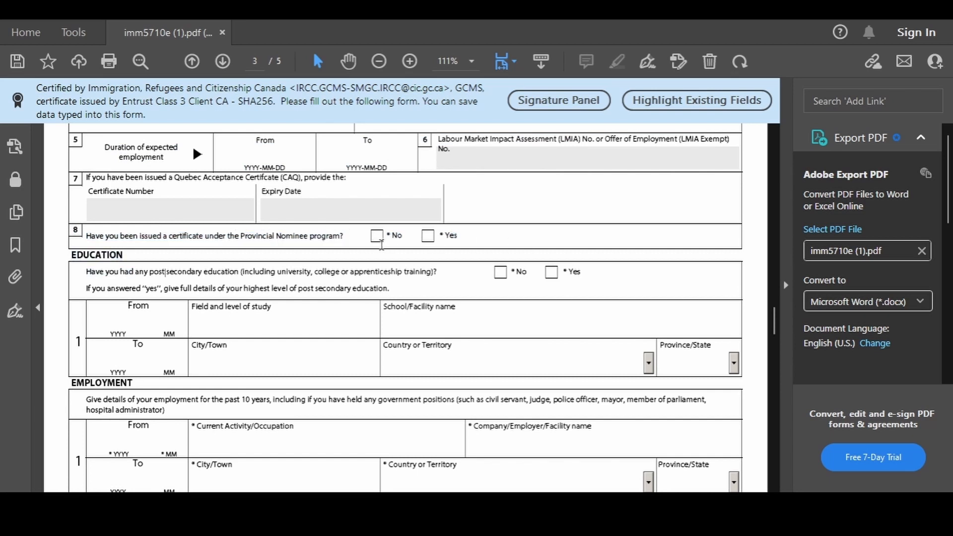
pyautogui.click(378, 237)
pyautogui.moveTo(84, 269)
pyautogui.mouseDown()
pyautogui.moveTo(187, 280)
pyautogui.moveTo(161, 264)
pyautogui.moveTo(96, 272)
pyautogui.mouseUp()
pyautogui.click(344, 286)
pyautogui.click(551, 272)
# Begin entering the field of study and move down toward page 4
pyautogui.scroll(-1, 347, 297)
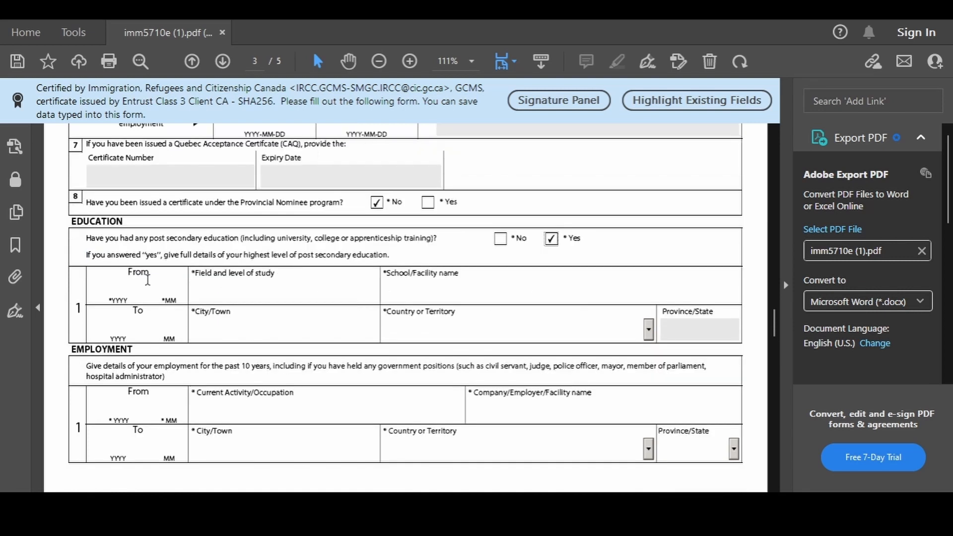
pyautogui.moveTo(144, 276); pyautogui.dragTo(303, 318)
pyautogui.click(370, 324)
pyautogui.write('O')
pyautogui.scroll(-3, 256, 290)
pyautogui.moveTo(71, 248); pyautogui.dragTo(439, 281)
pyautogui.scroll(-6, 105, 350)
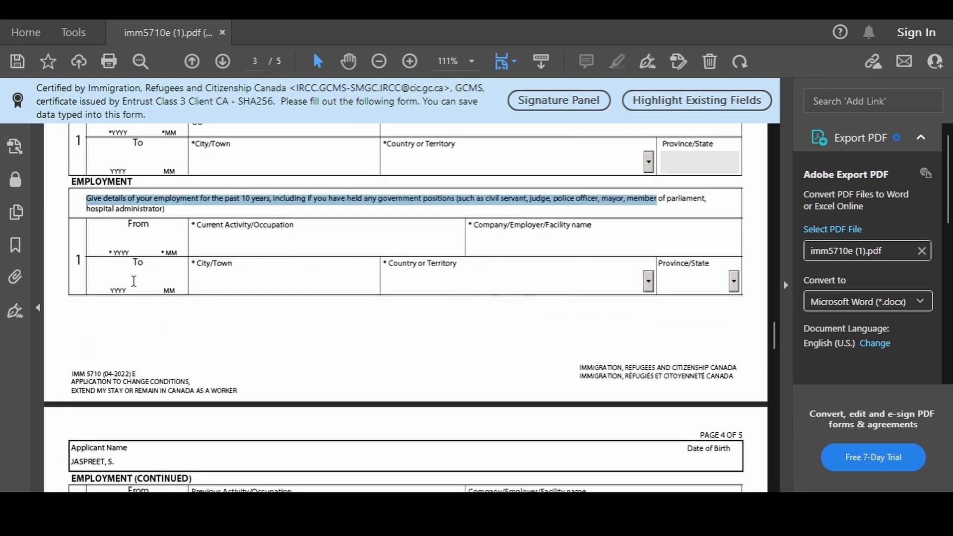
# Answer No to background questions 1a (tuberculosis) and 1b (health services)
pyautogui.scroll(-3, 84, 282)
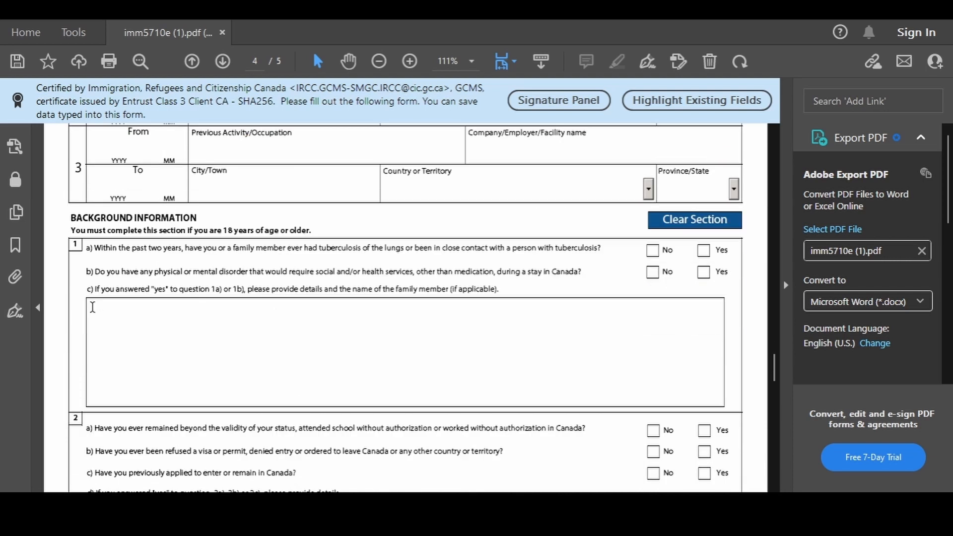
pyautogui.moveTo(69, 213); pyautogui.dragTo(181, 214)
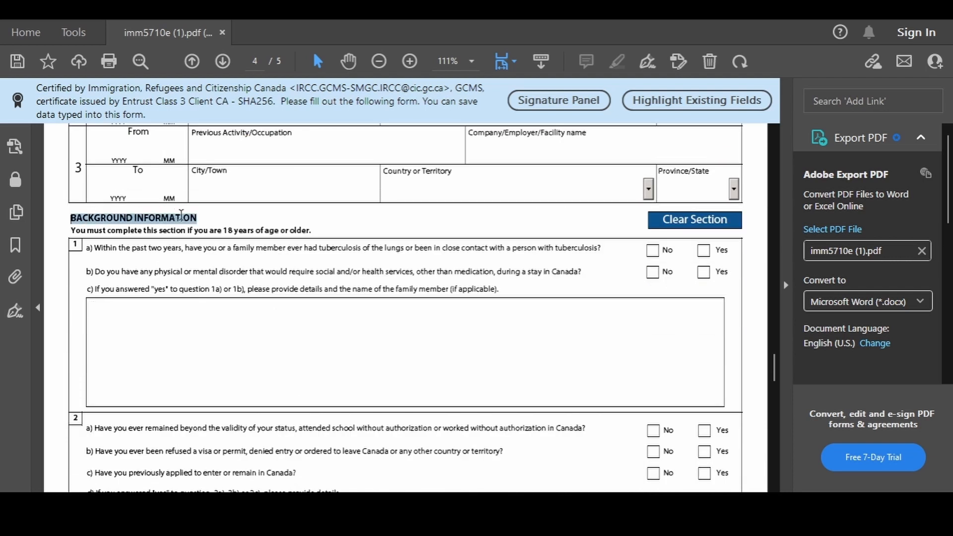
pyautogui.moveTo(132, 248); pyautogui.dragTo(560, 258)
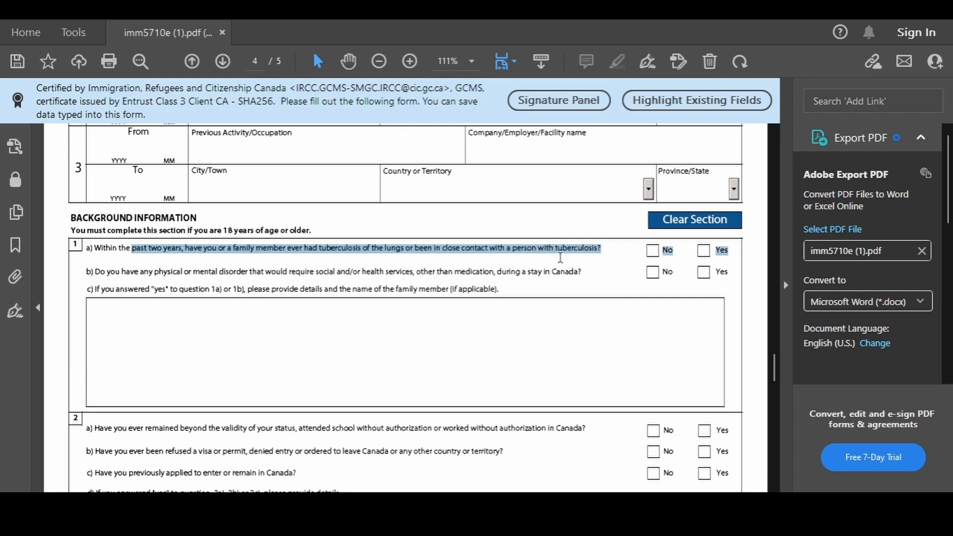
pyautogui.click(652, 251)
pyautogui.moveTo(139, 272); pyautogui.dragTo(421, 281)
pyautogui.click(652, 272)
# Answer No to questions 2a (overstayed status) and 2b (refusal)
pyautogui.scroll(-3, 415, 341)
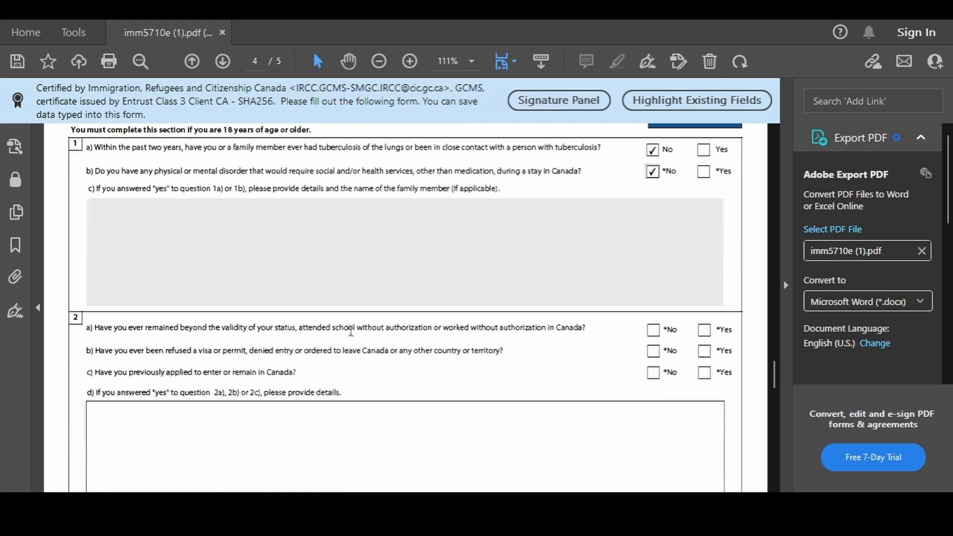
pyautogui.moveTo(138, 261); pyautogui.dragTo(581, 260)
pyautogui.click(653, 263)
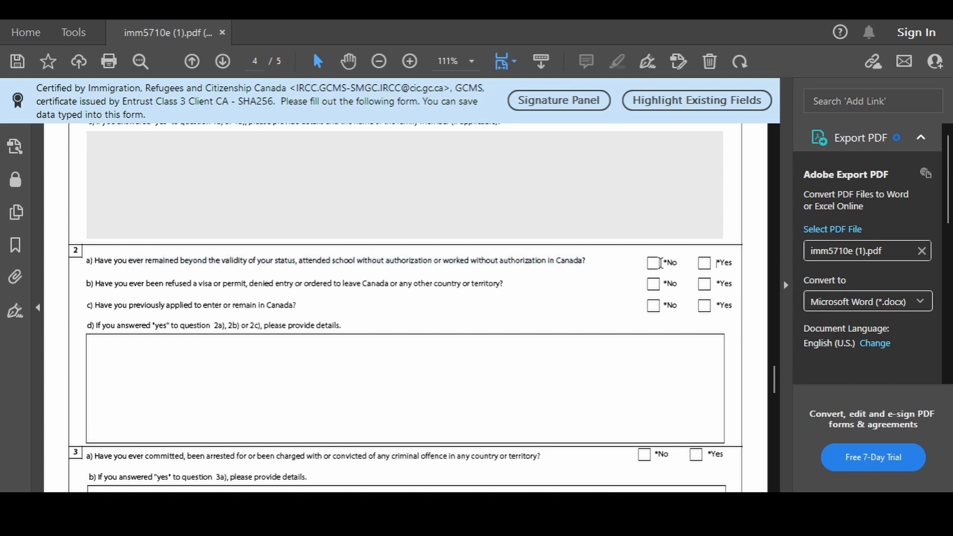
pyautogui.moveTo(95, 284); pyautogui.dragTo(496, 288)
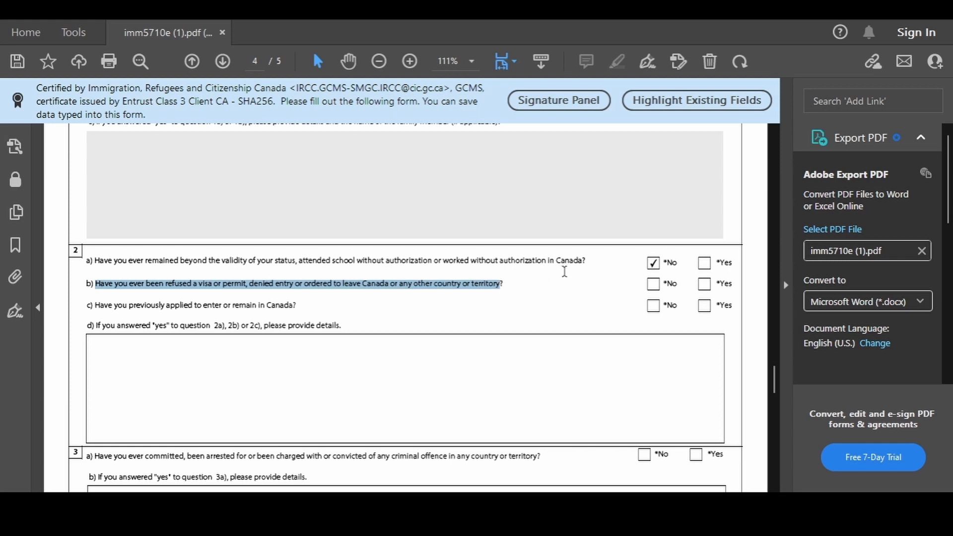
pyautogui.click(653, 284)
pyautogui.click(653, 283)
pyautogui.click(262, 354)
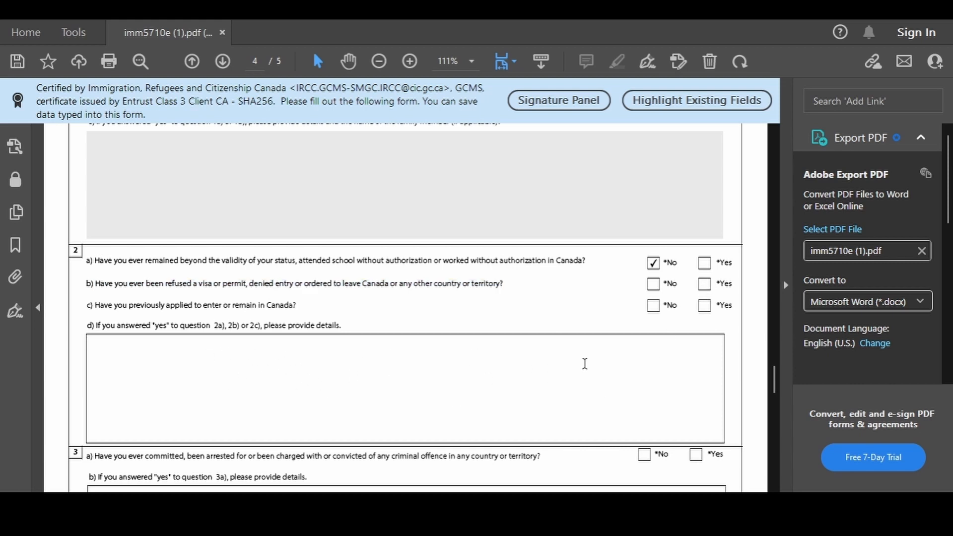
pyautogui.click(653, 285)
# Answer Yes to previously applying to Canada (2c) and start the 2d study permit details
pyautogui.moveTo(114, 305); pyautogui.dragTo(301, 308)
pyautogui.click(416, 312)
pyautogui.click(704, 305)
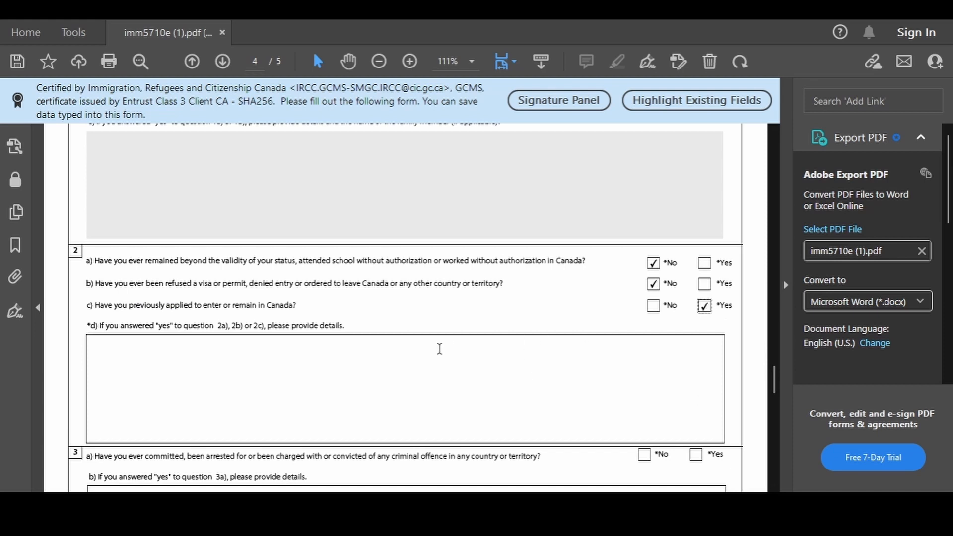
pyautogui.click(201, 361)
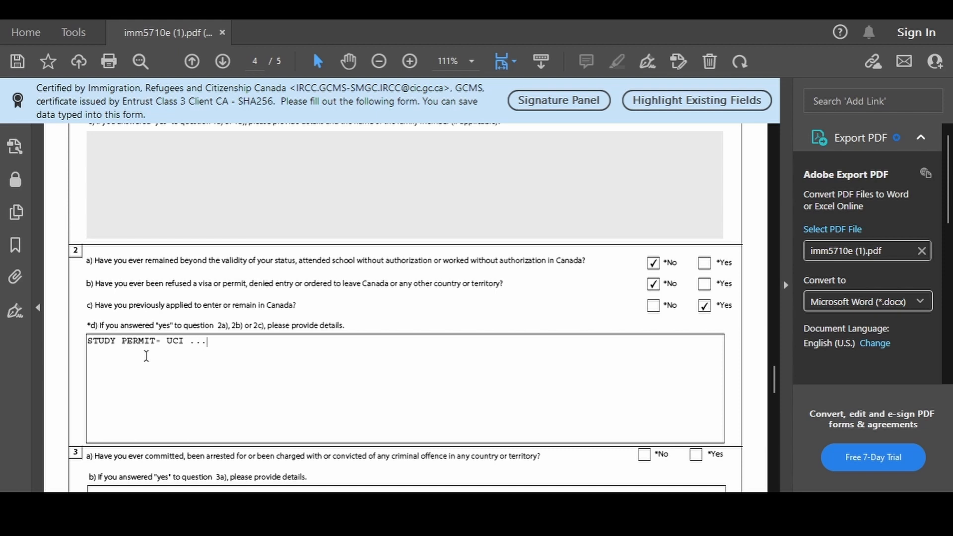
# Answer No to the criminal offence (3a) and military service (4a) questions
pyautogui.scroll(-3, 146, 356)
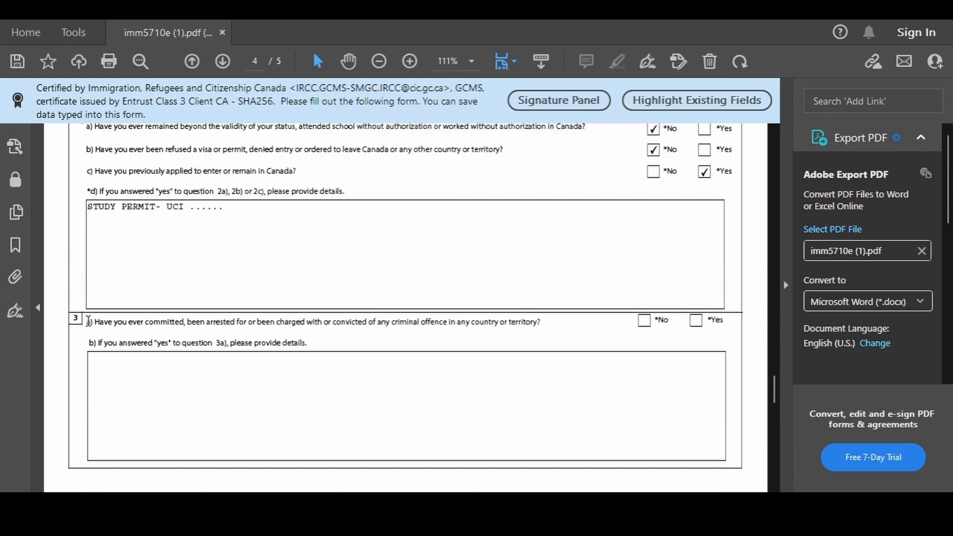
pyautogui.moveTo(86, 321); pyautogui.dragTo(478, 329)
pyautogui.click(644, 321)
pyautogui.scroll(-8, 408, 351)
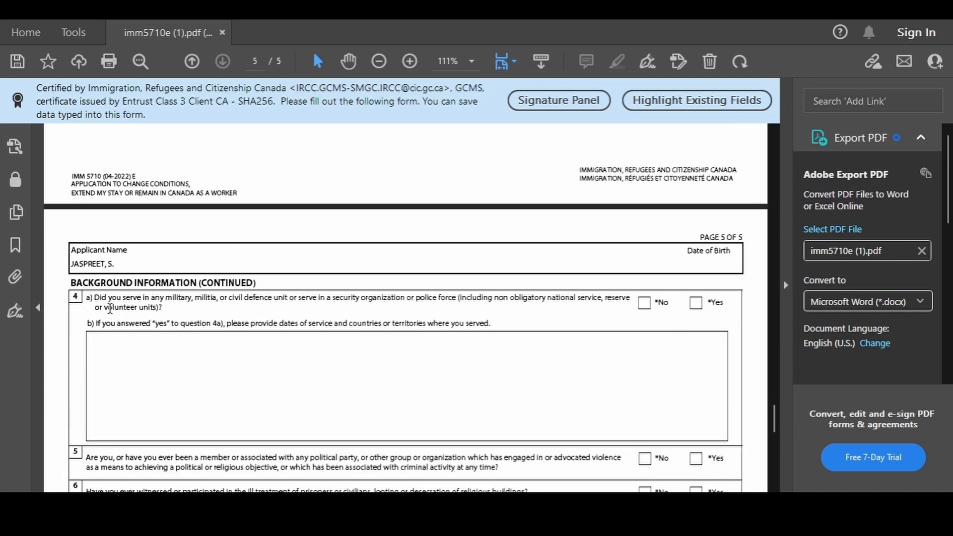
pyautogui.moveTo(95, 297); pyautogui.dragTo(300, 297)
pyautogui.click(644, 302)
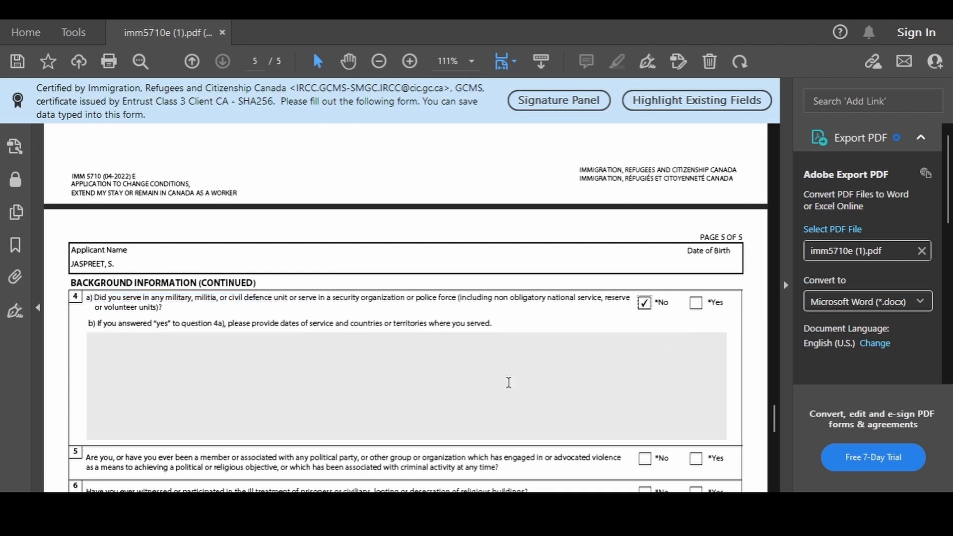
# Answer No to the political group (5) and ill-treatment (6) questions
pyautogui.scroll(-4, 318, 338)
pyautogui.moveTo(86, 255); pyautogui.dragTo(455, 253)
pyautogui.click(644, 257)
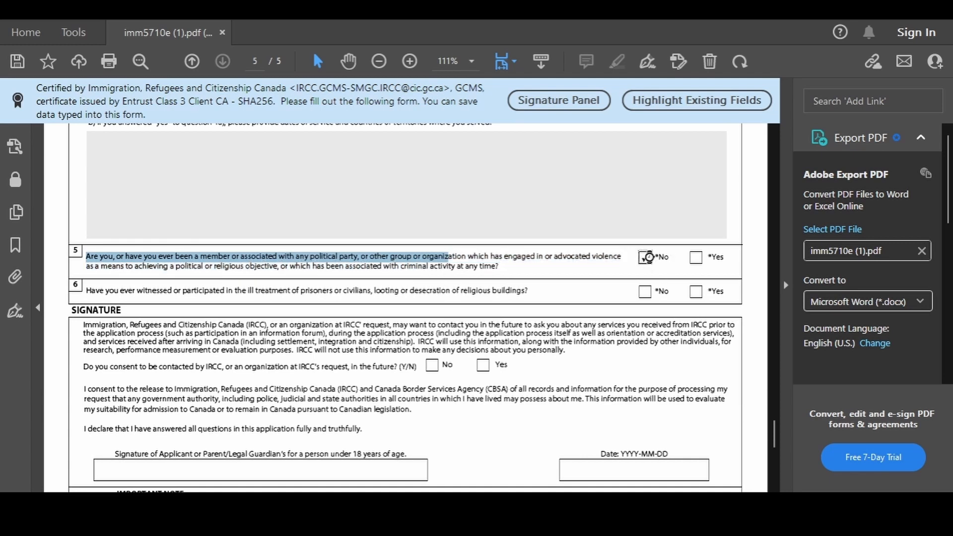
pyautogui.moveTo(137, 290); pyautogui.dragTo(368, 295)
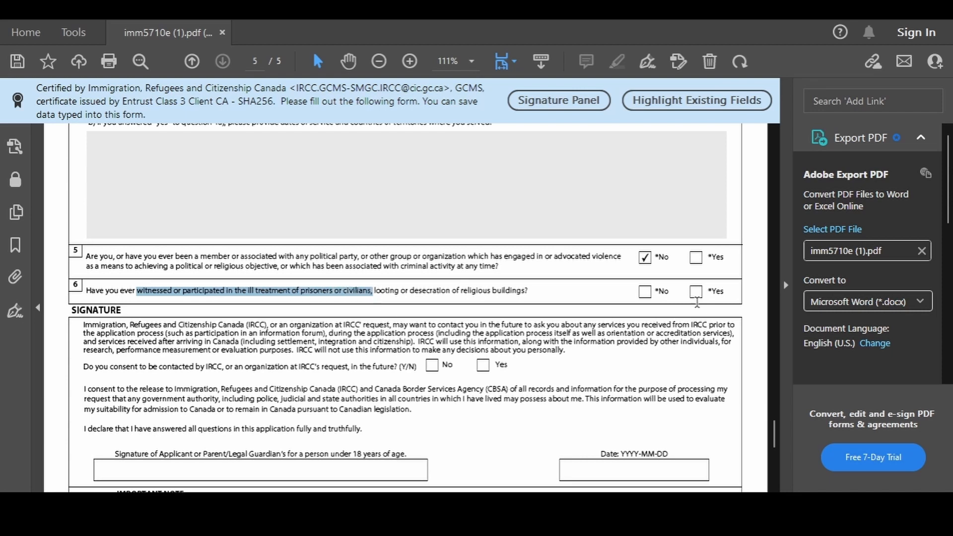
pyautogui.click(644, 292)
# Consent to IRCC contact and type the applicant's name in the signature field
pyautogui.scroll(-3, 372, 355)
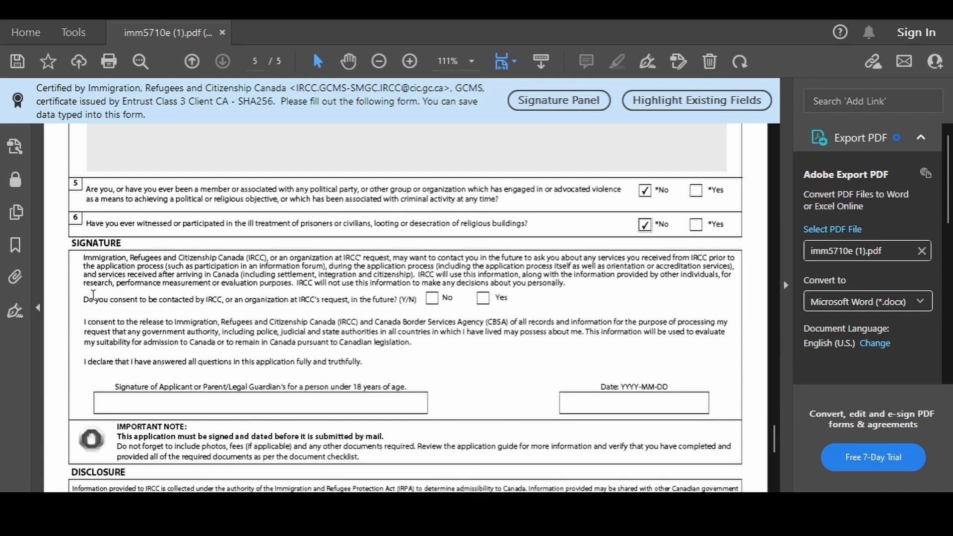
pyautogui.moveTo(92, 295); pyautogui.dragTo(405, 309)
pyautogui.click(482, 297)
pyautogui.scroll(-1, 241, 367)
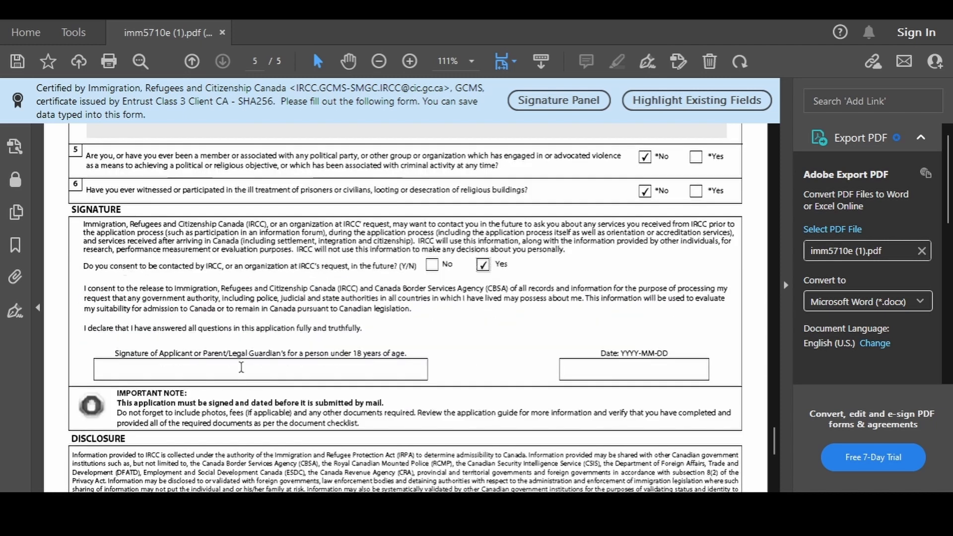
pyautogui.click(137, 368)
# Set the signature date to 2022-11-27 from the calendar
pyautogui.scroll(-3, 656, 360)
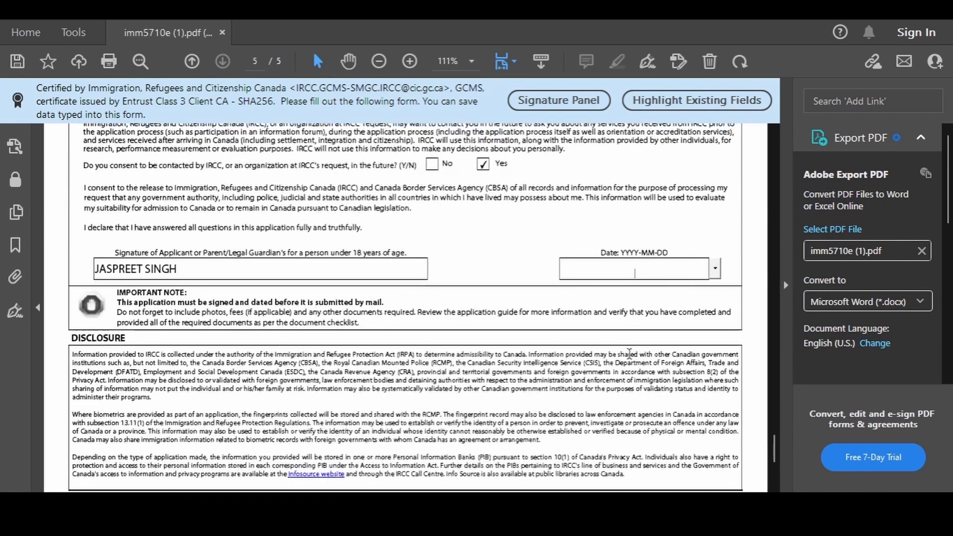
pyautogui.click(714, 269)
pyautogui.click(581, 348)
pyautogui.scroll(-3, 369, 313)
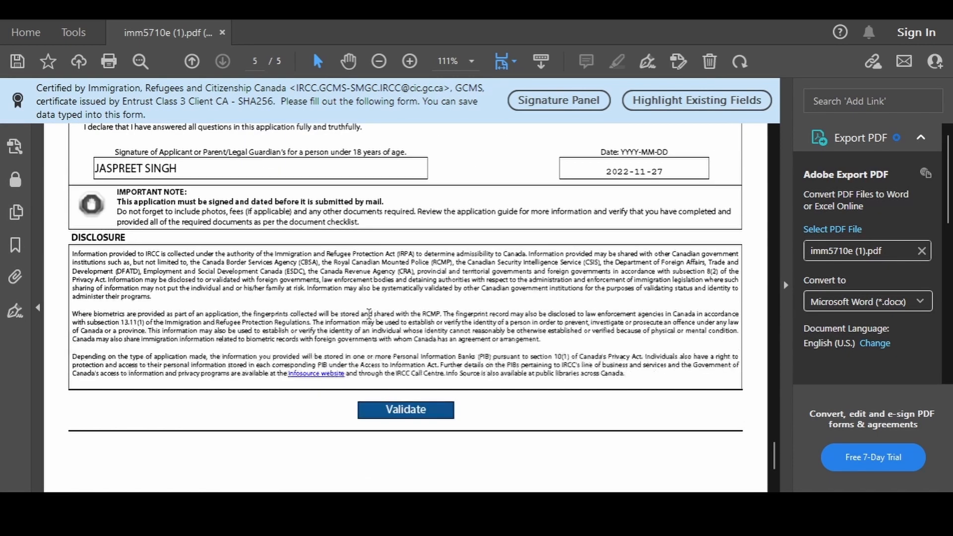
pyautogui.scroll(-2, 369, 312)
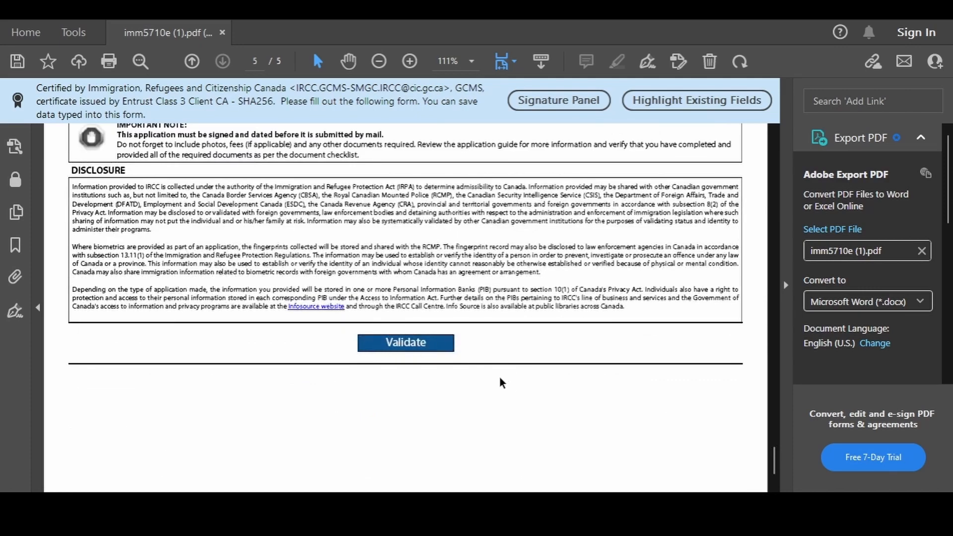
pyautogui.scroll(1, 491, 369)
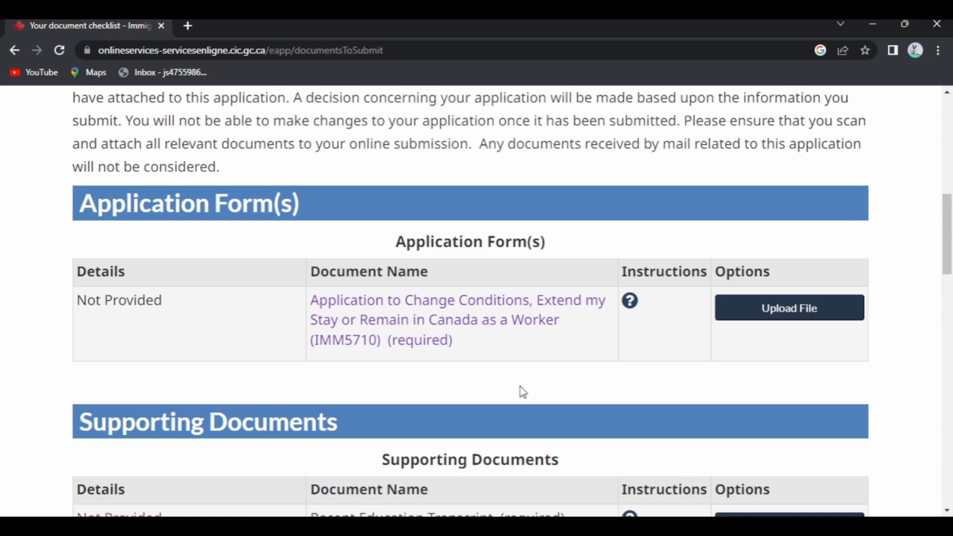
# Scroll through the checklist's Application Form(s) and Supporting Documents tables, all showing Not Provided
pyautogui.scroll(-1, 523, 392)
pyautogui.scroll(-2, 560, 353)
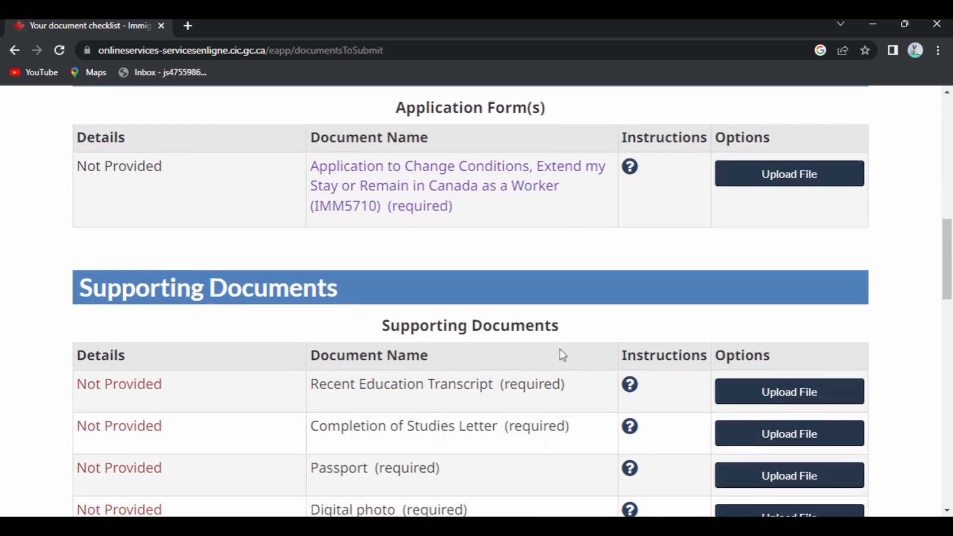
pyautogui.scroll(-1, 560, 353)
pyautogui.scroll(-2, 504, 409)
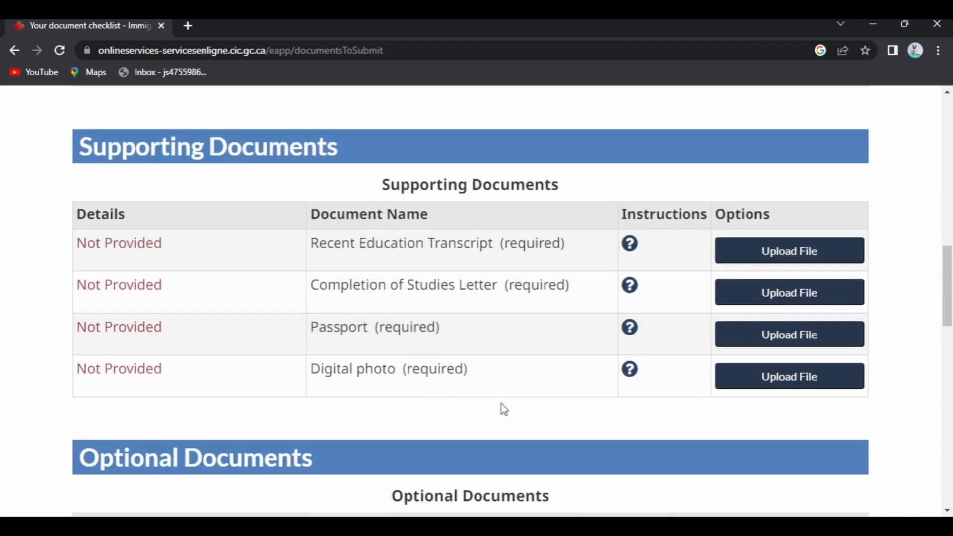
pyautogui.scroll(-2, 504, 410)
pyautogui.scroll(2, 500, 408)
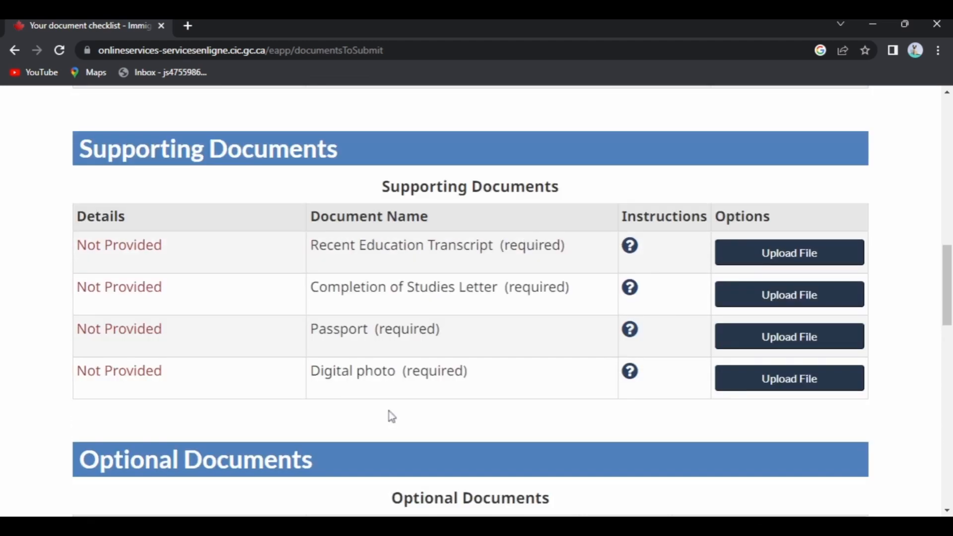